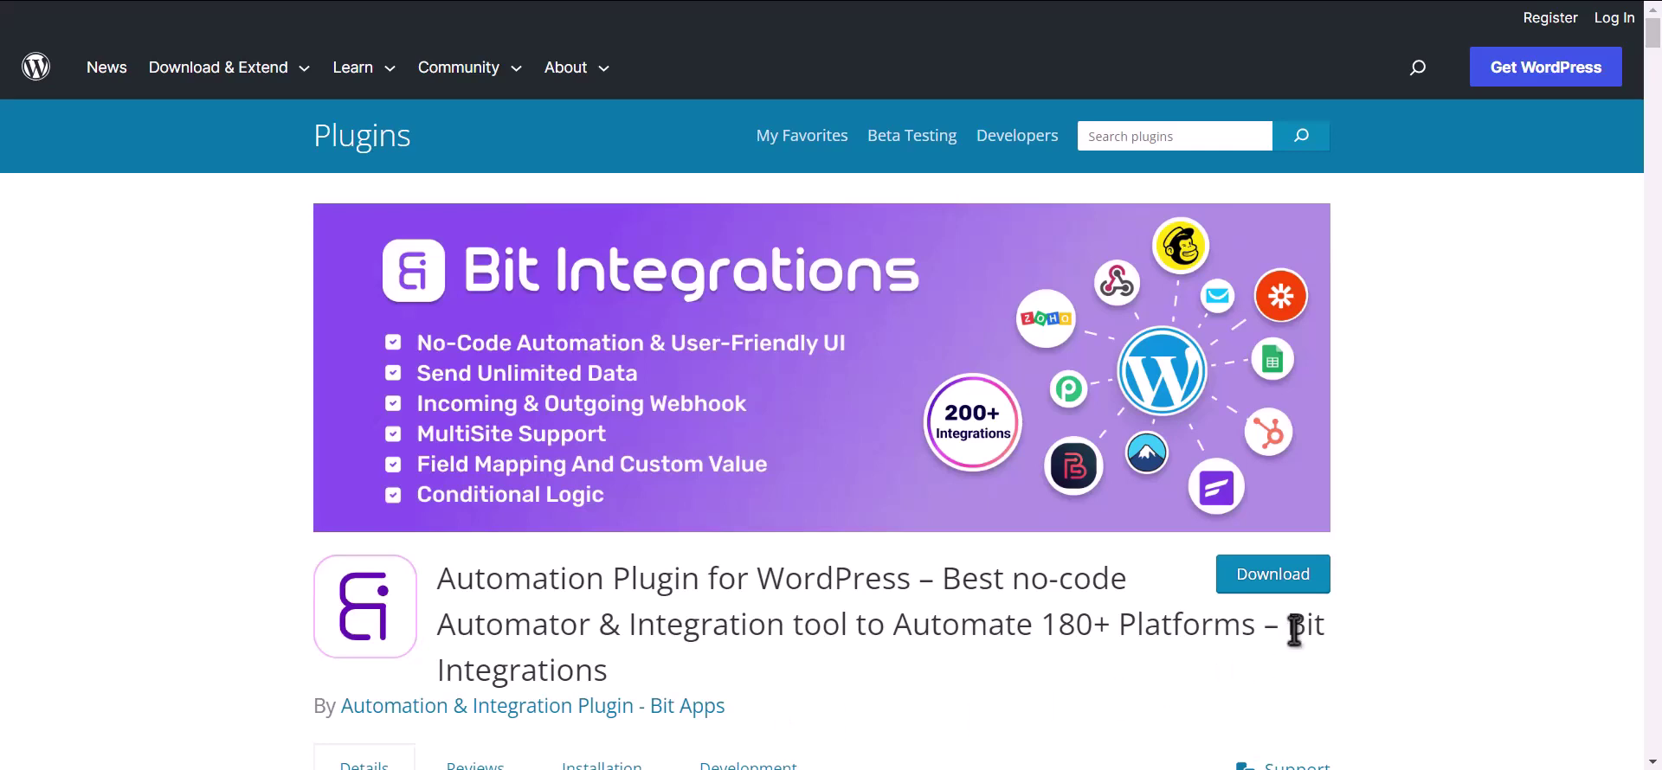
# Step: Highlight the Bit Integrations title on the WordPress.org plugin listing
pyautogui.moveTo(1287, 630); pyautogui.dragTo(1307, 665)
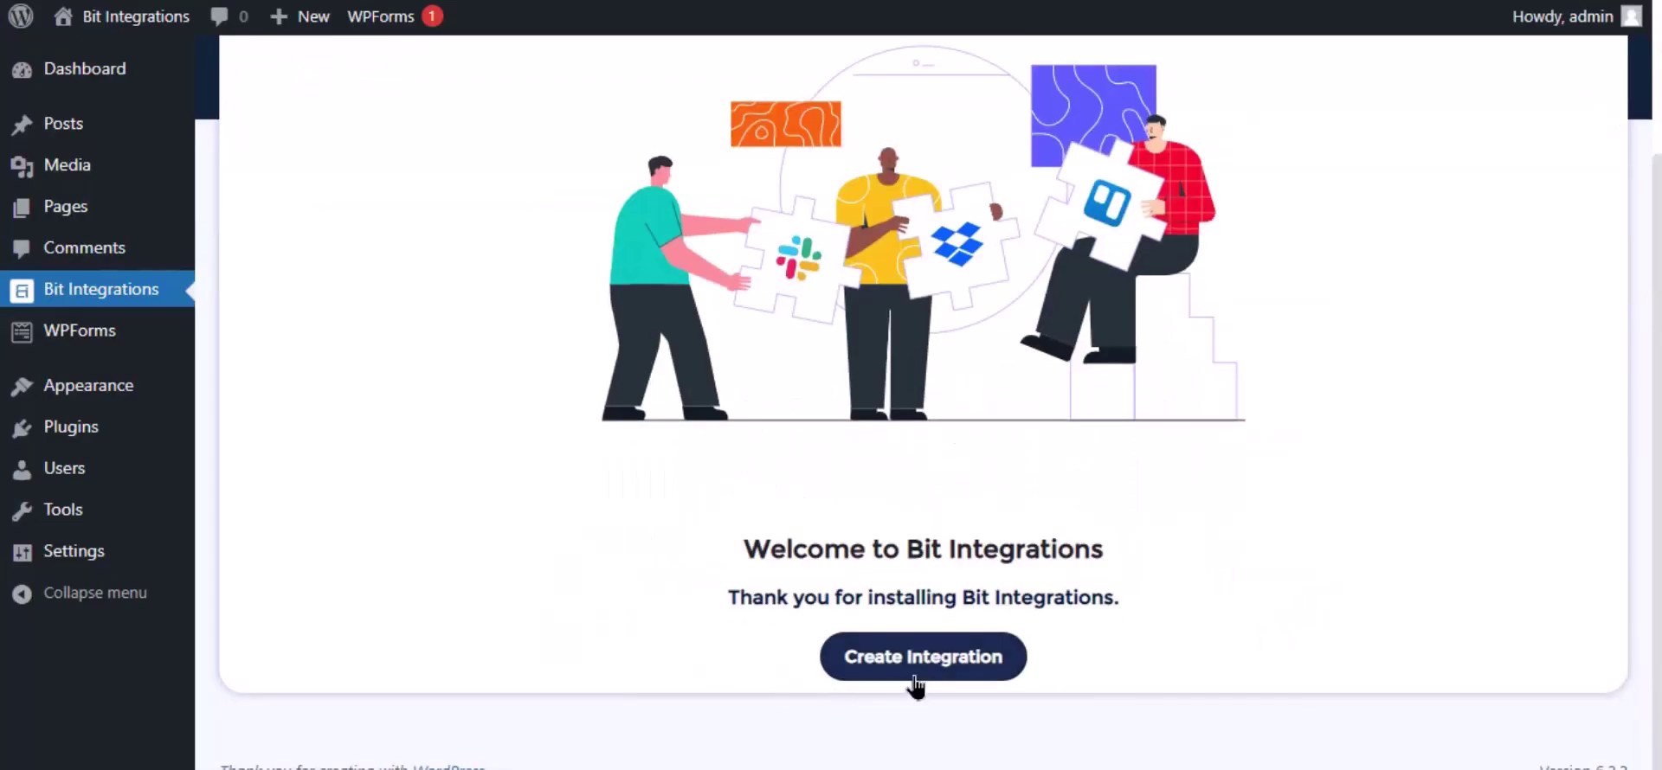
# Step: Create a new integration with WPForms as trigger and Simple Contact Form as its form
pyautogui.click(913, 673)
pyautogui.write('wp')
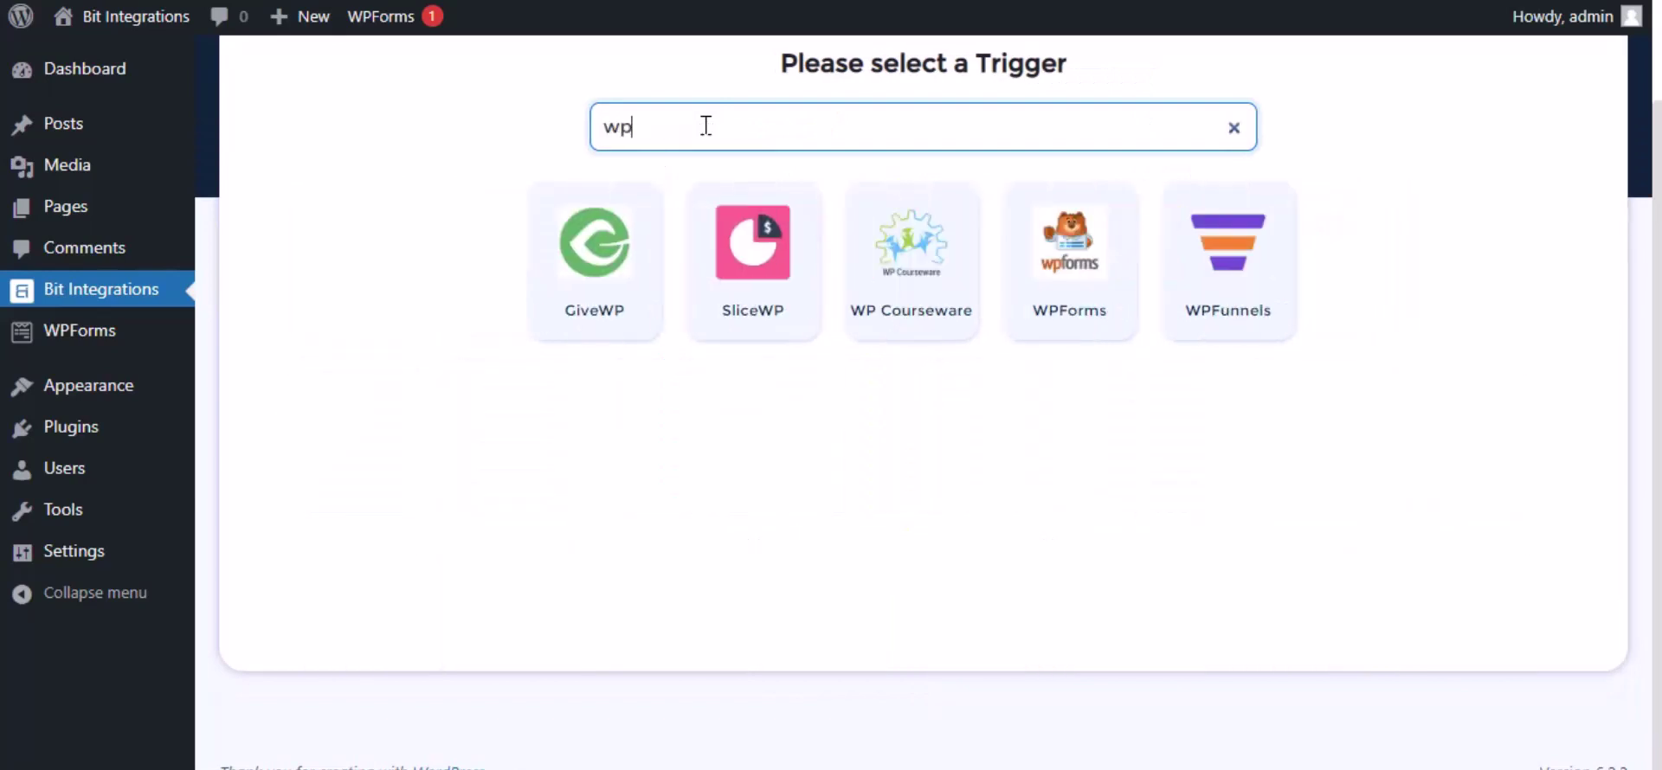
pyautogui.click(1021, 322)
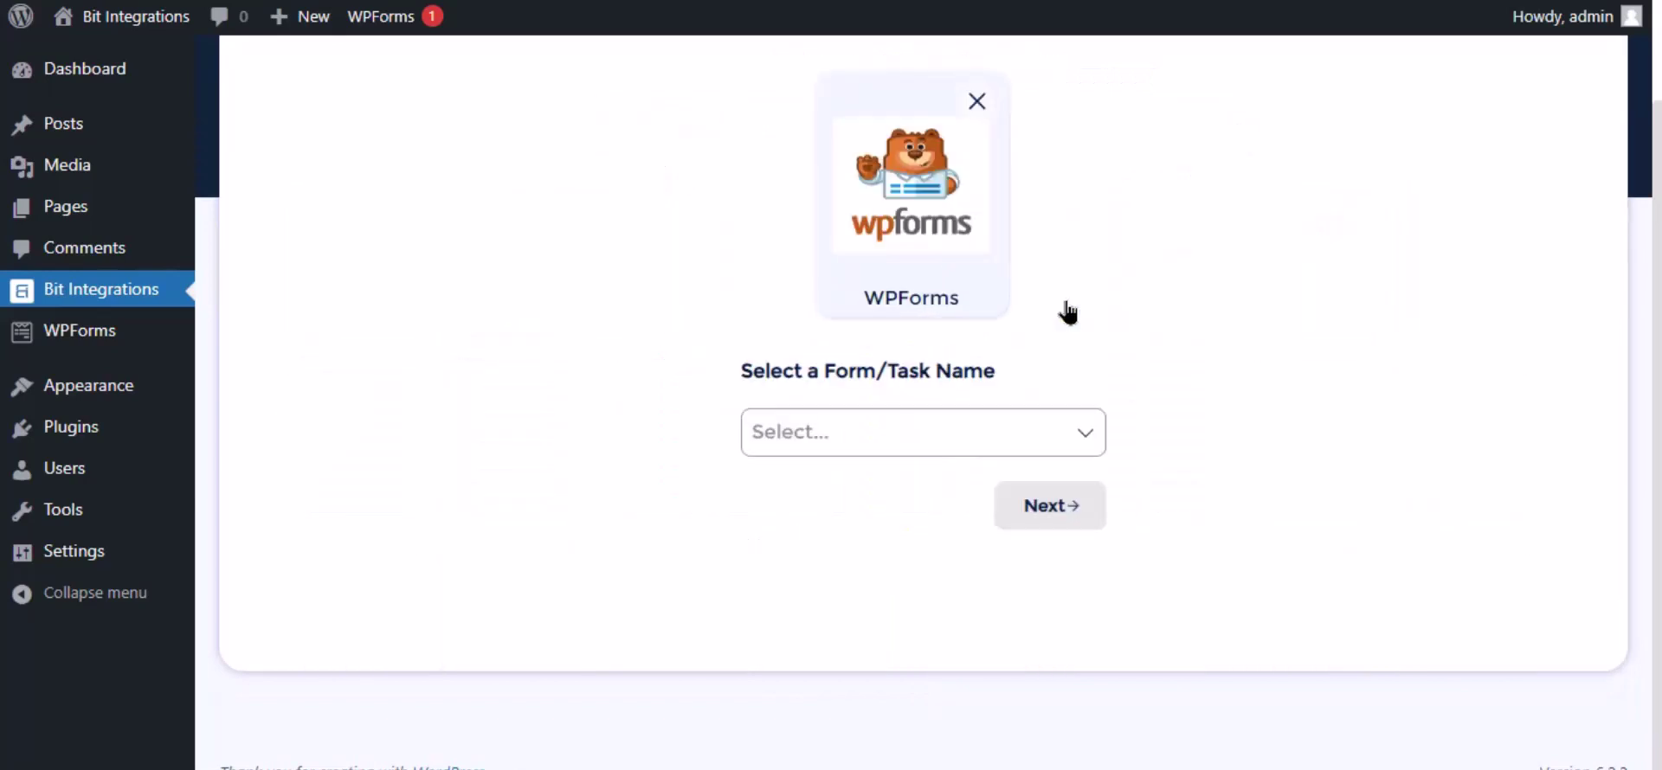
pyautogui.click(891, 425)
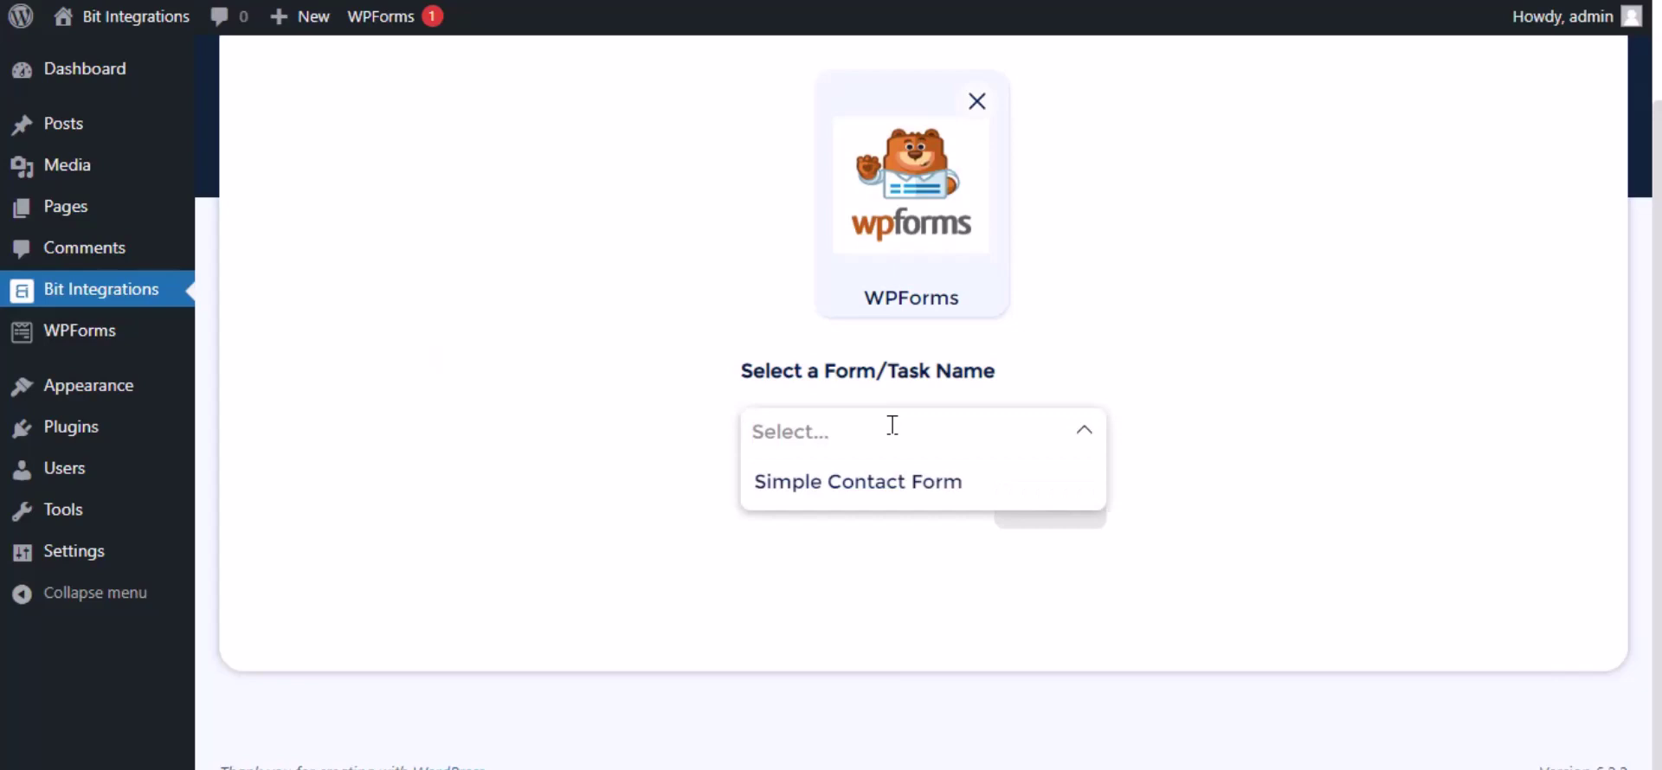
pyautogui.click(892, 483)
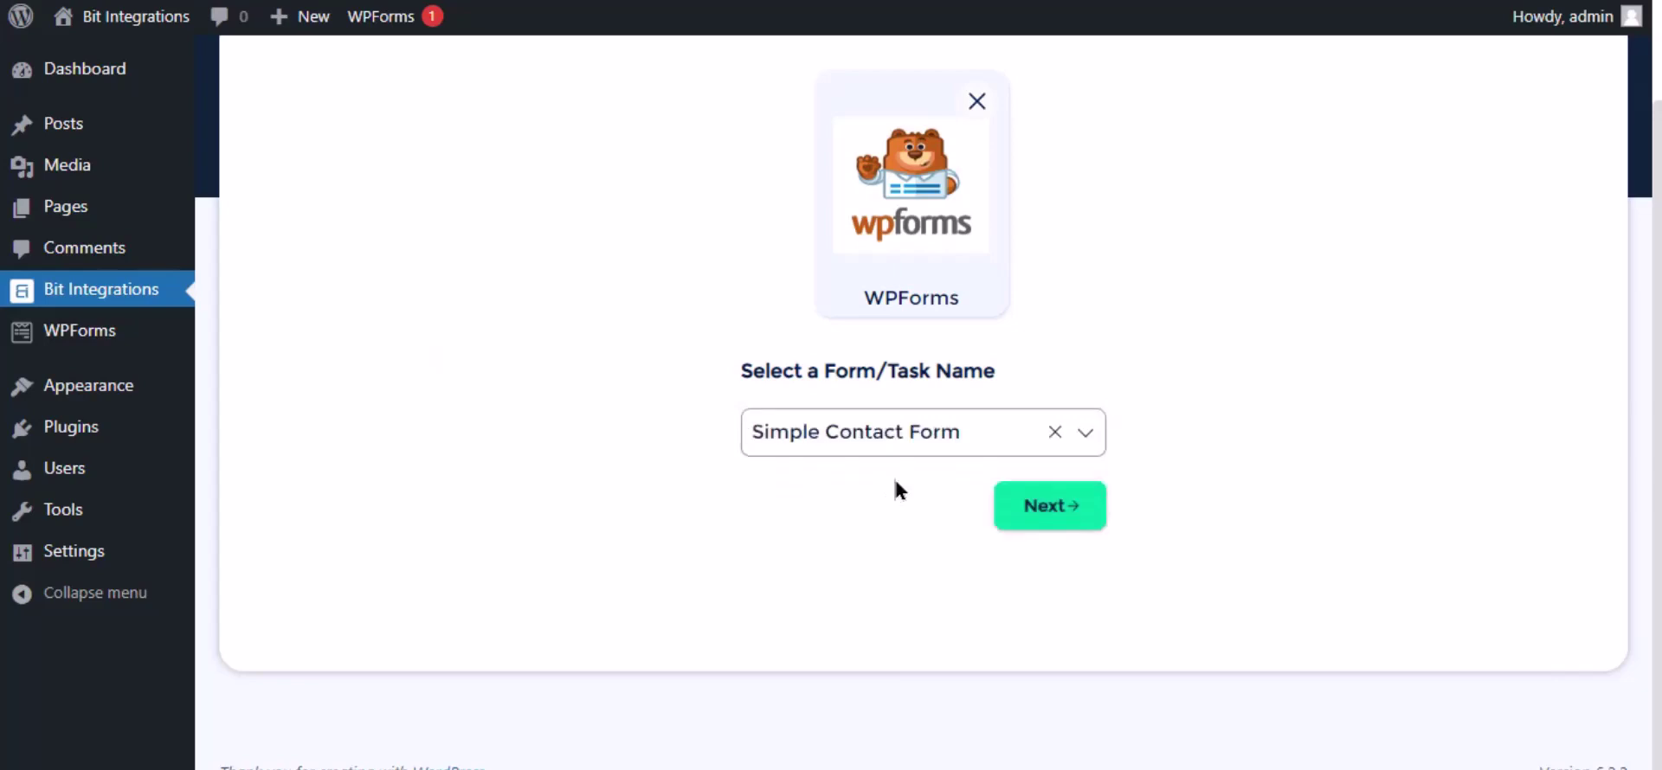
# Step: Search actions for 'Goog' and choose Google Drive as the integration's action
pyautogui.click(1049, 511)
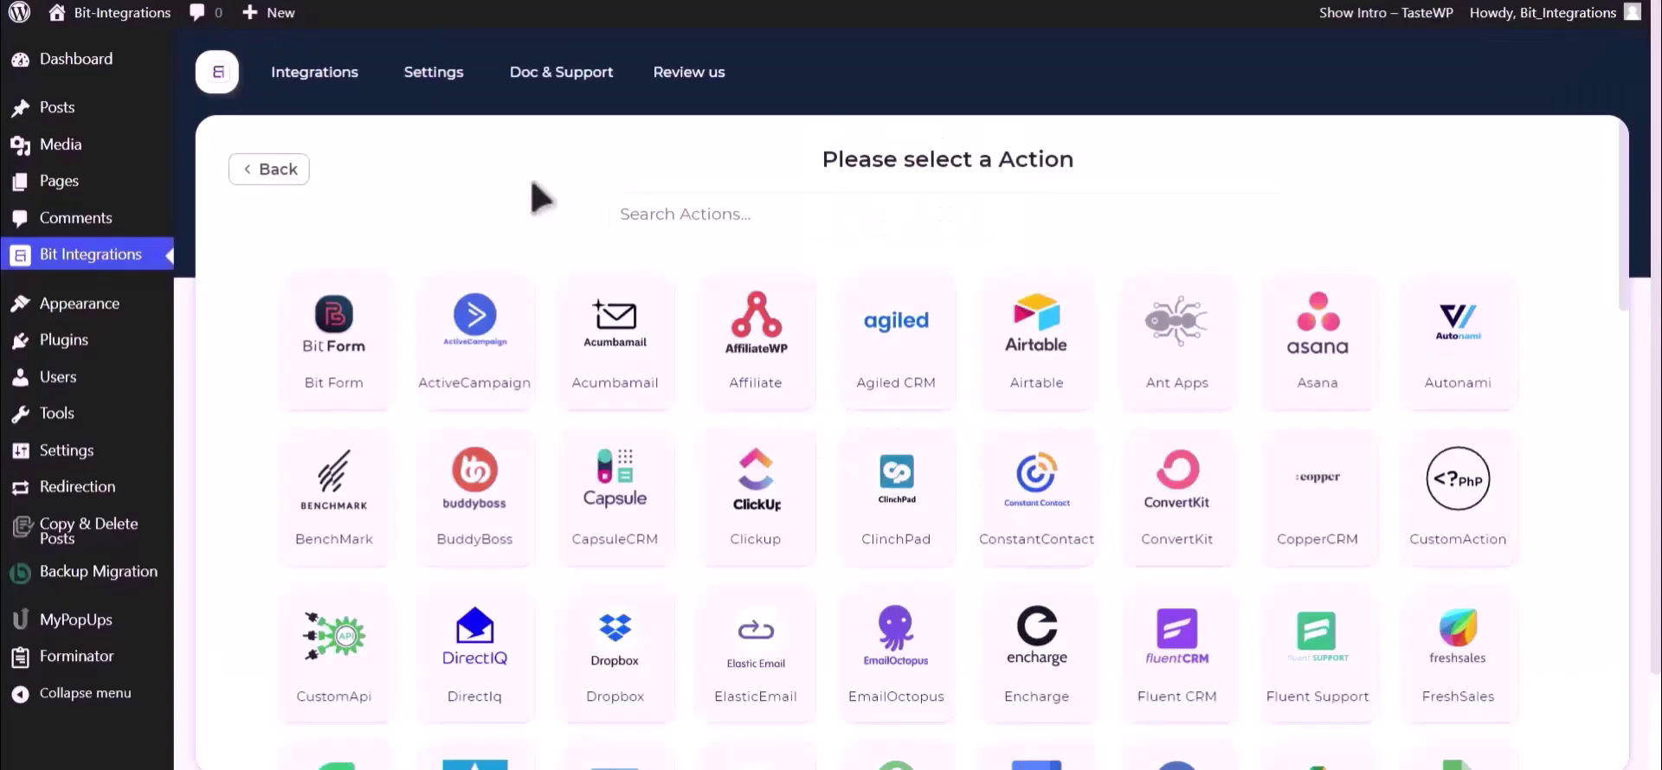
pyautogui.click(854, 199)
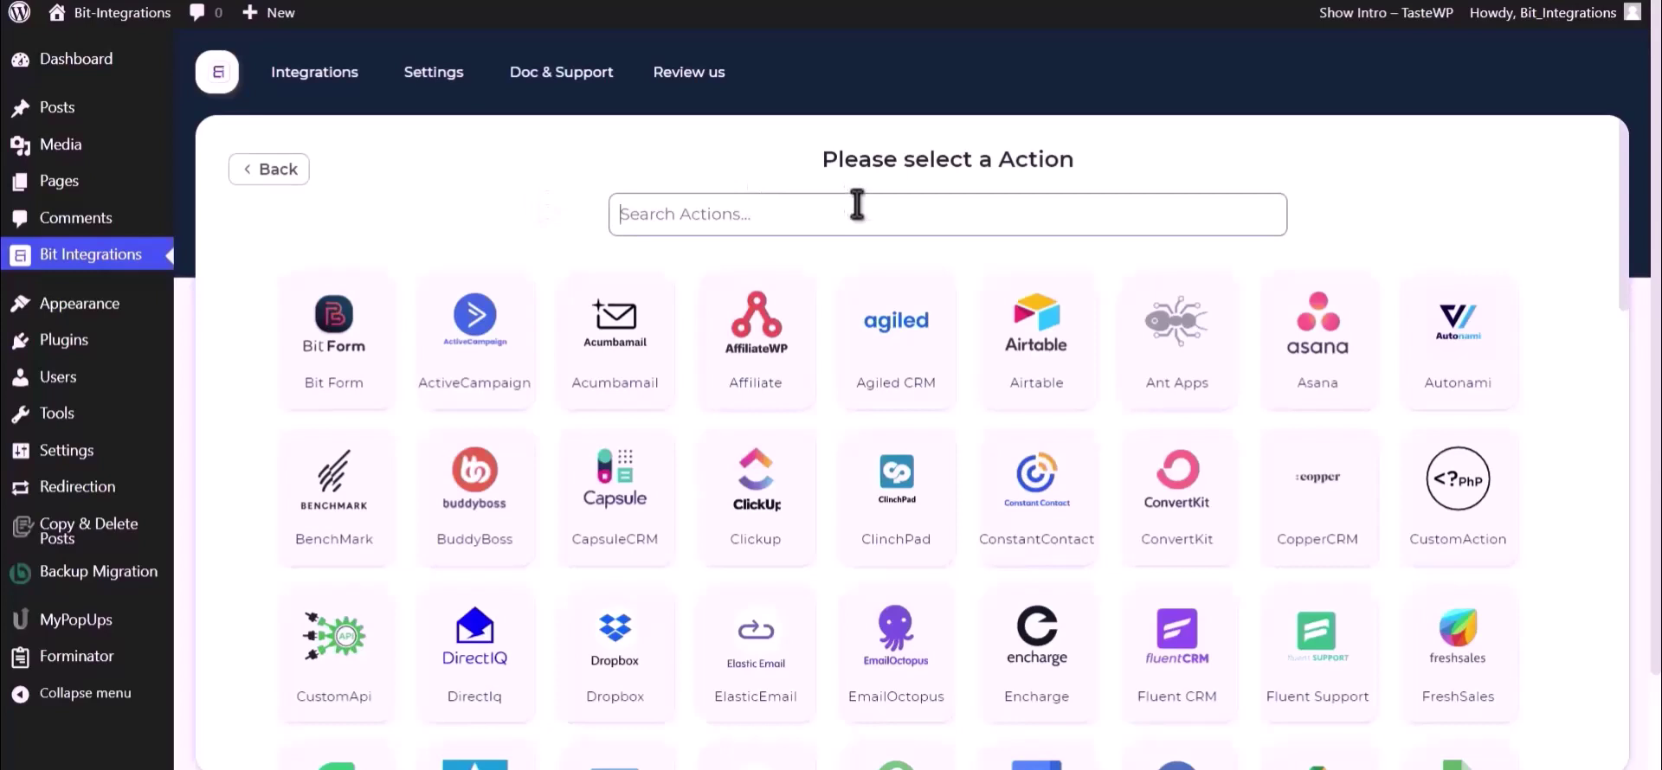
pyautogui.write('Goog')
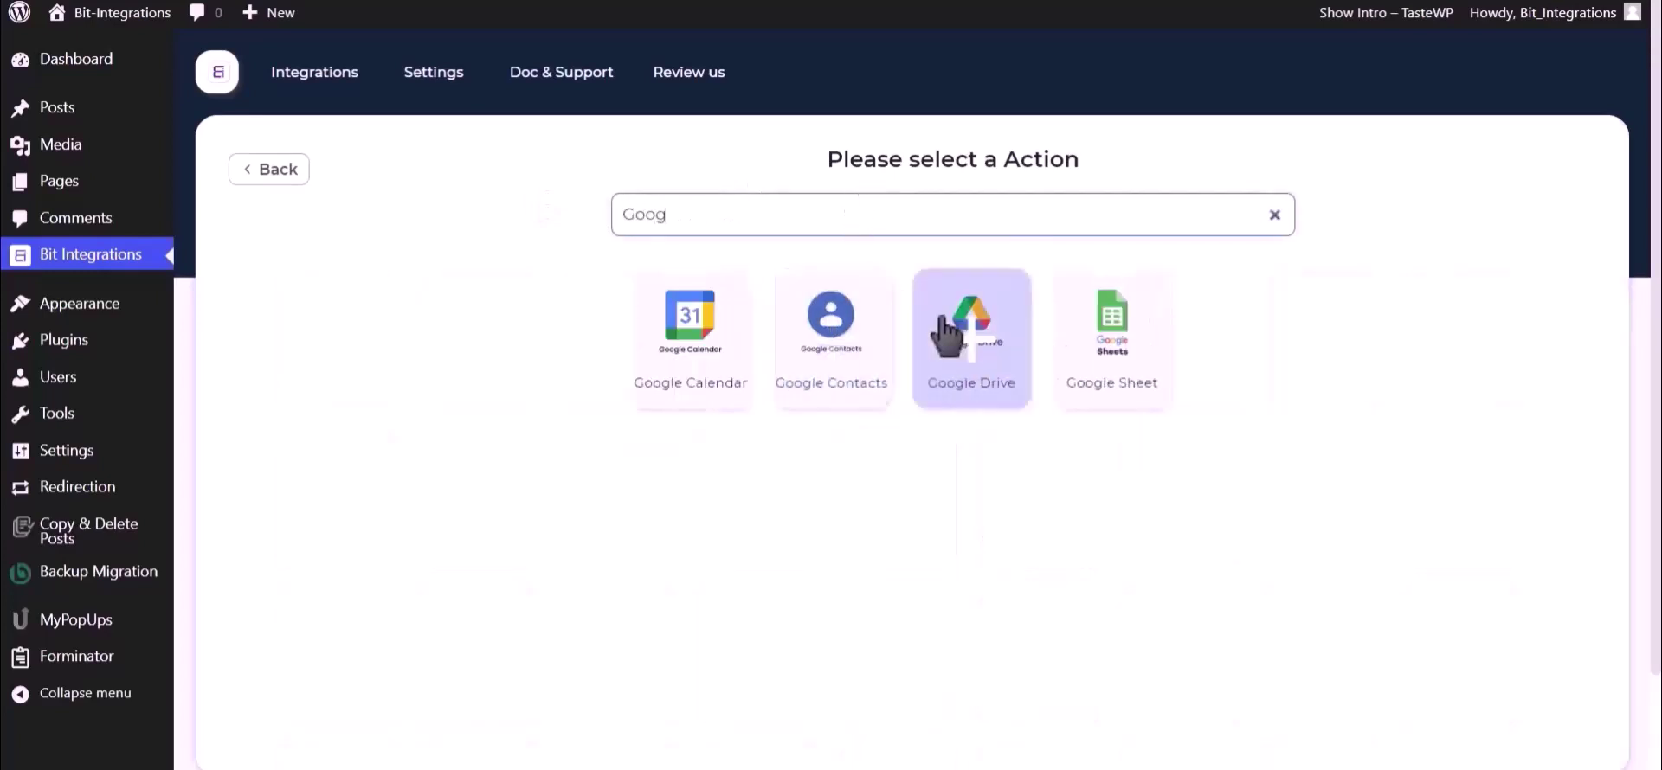
pyautogui.click(958, 365)
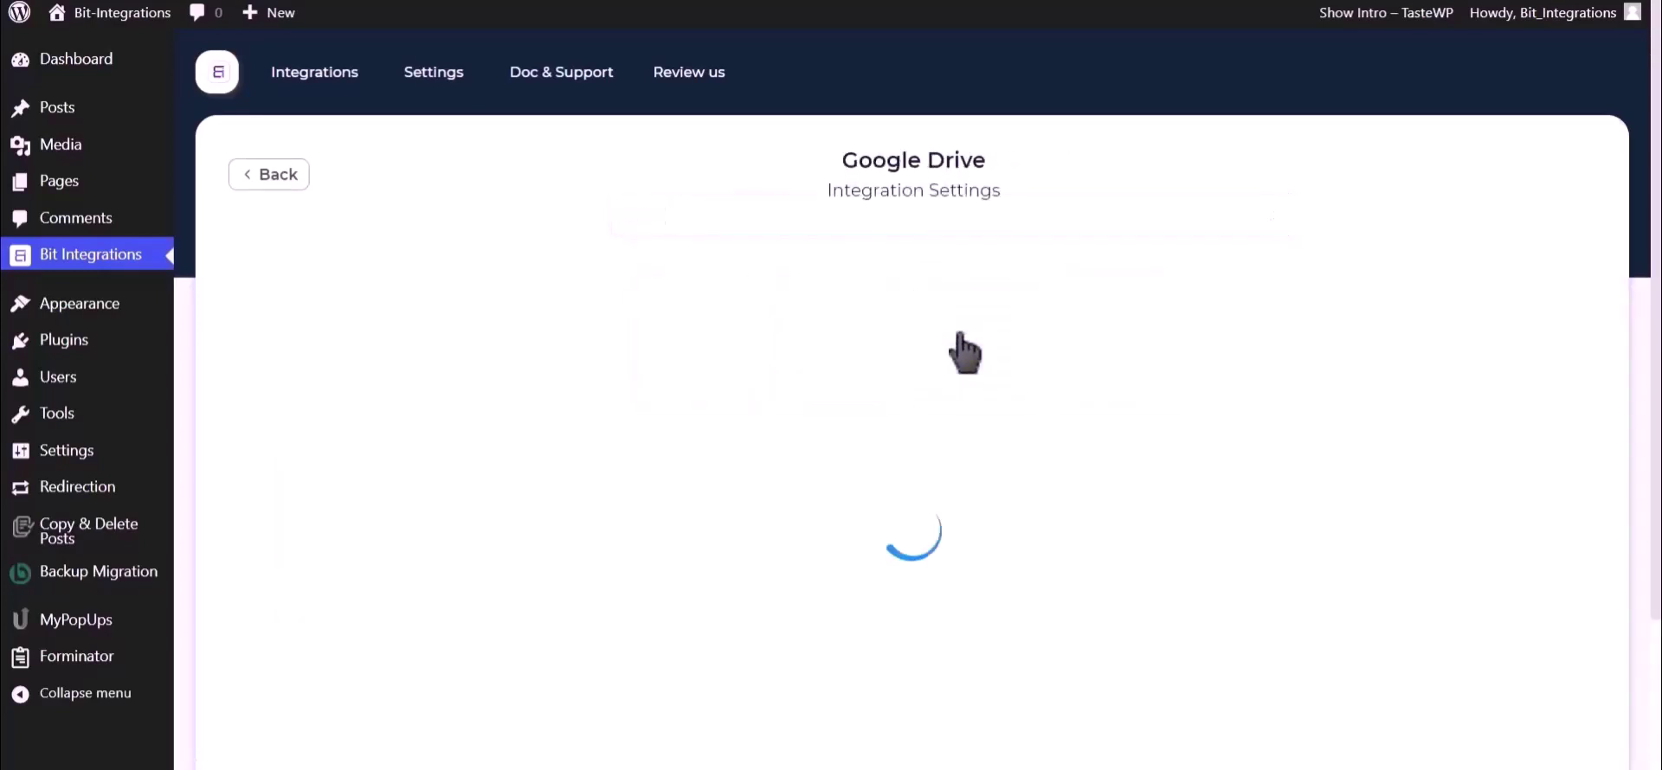
# Step: Highlight the client ID and secret hint and follow the Google API Console link
pyautogui.scroll(-2, 961, 346)
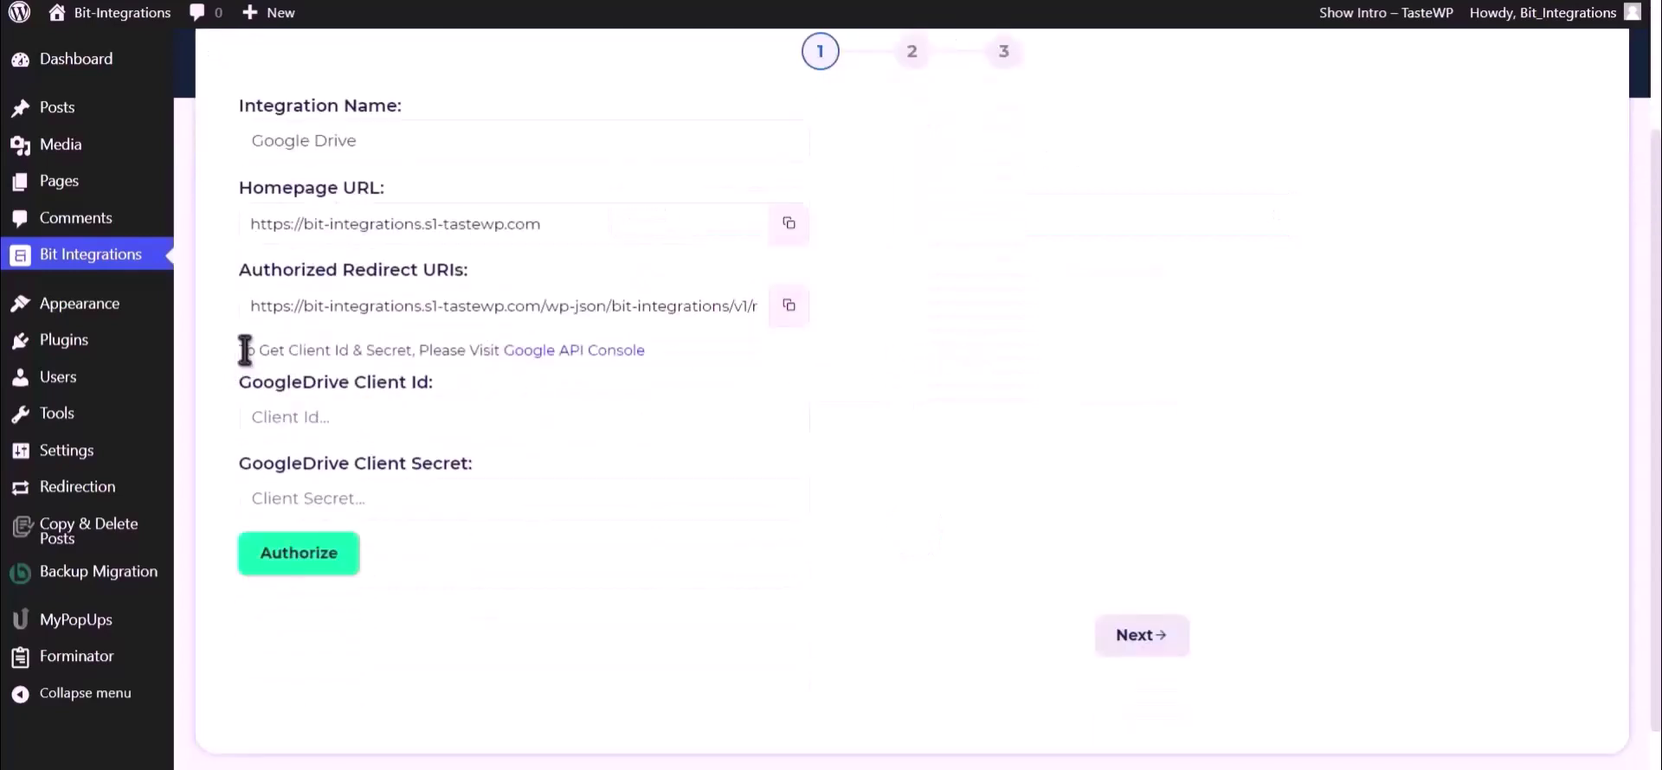
pyautogui.moveTo(240, 349); pyautogui.dragTo(500, 355)
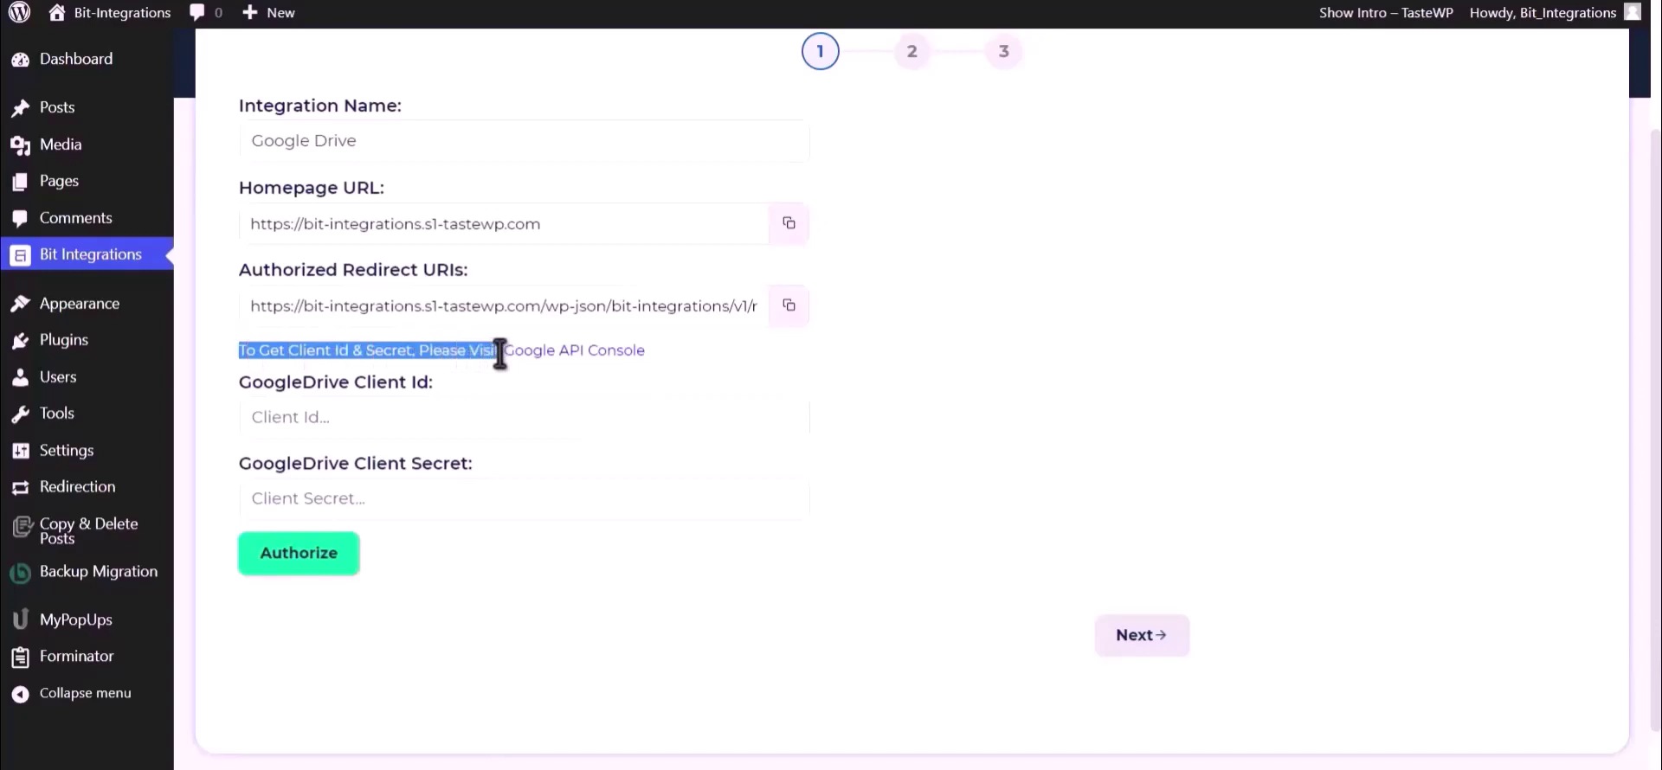
pyautogui.click(543, 350)
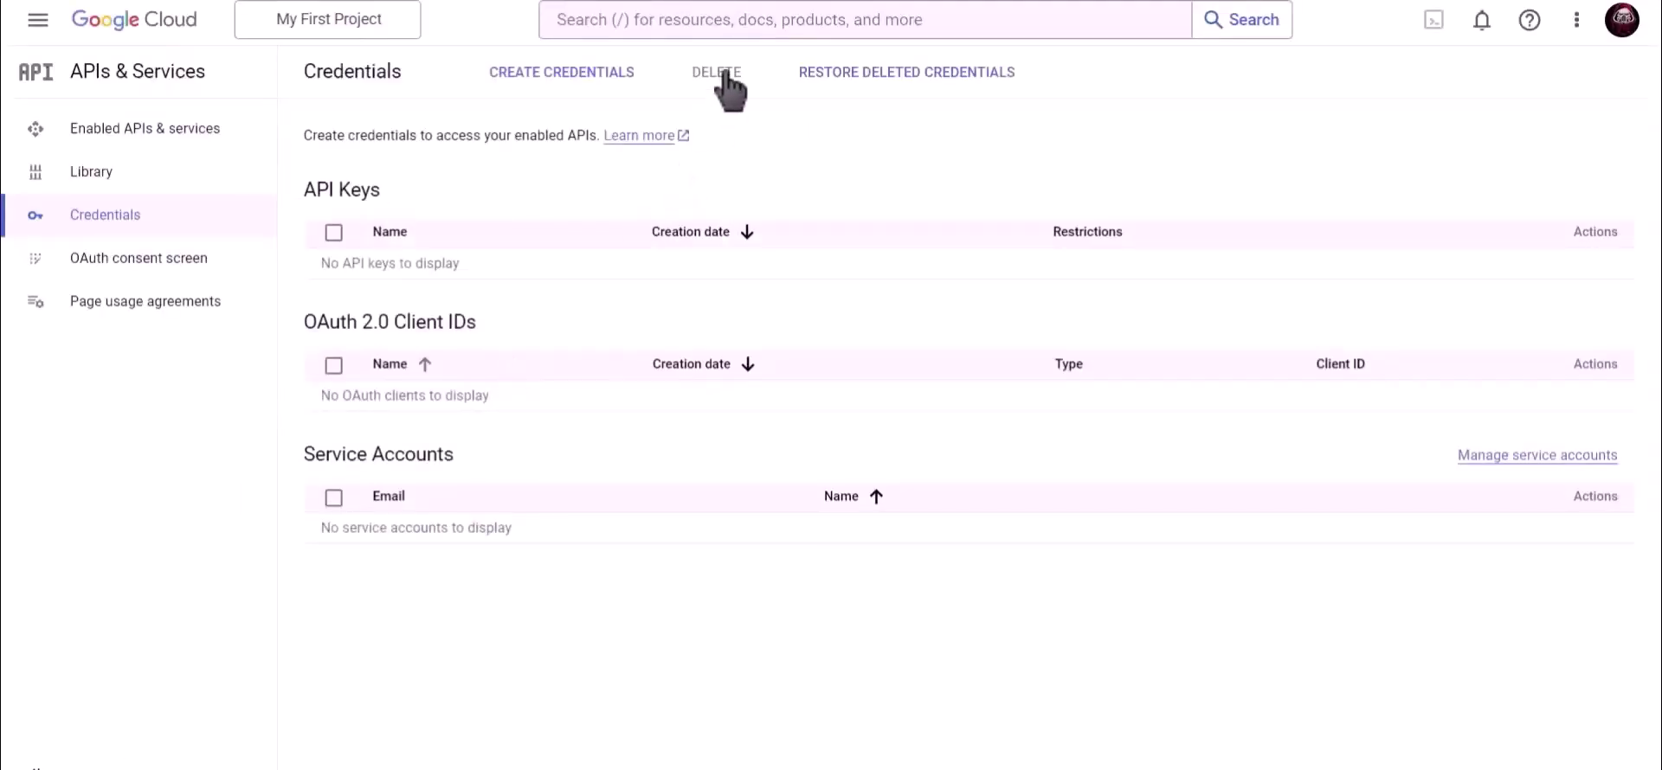
# Step: Search the console for 'Google Drive API' and enable it
pyautogui.click(735, 19)
pyautogui.write('Google')
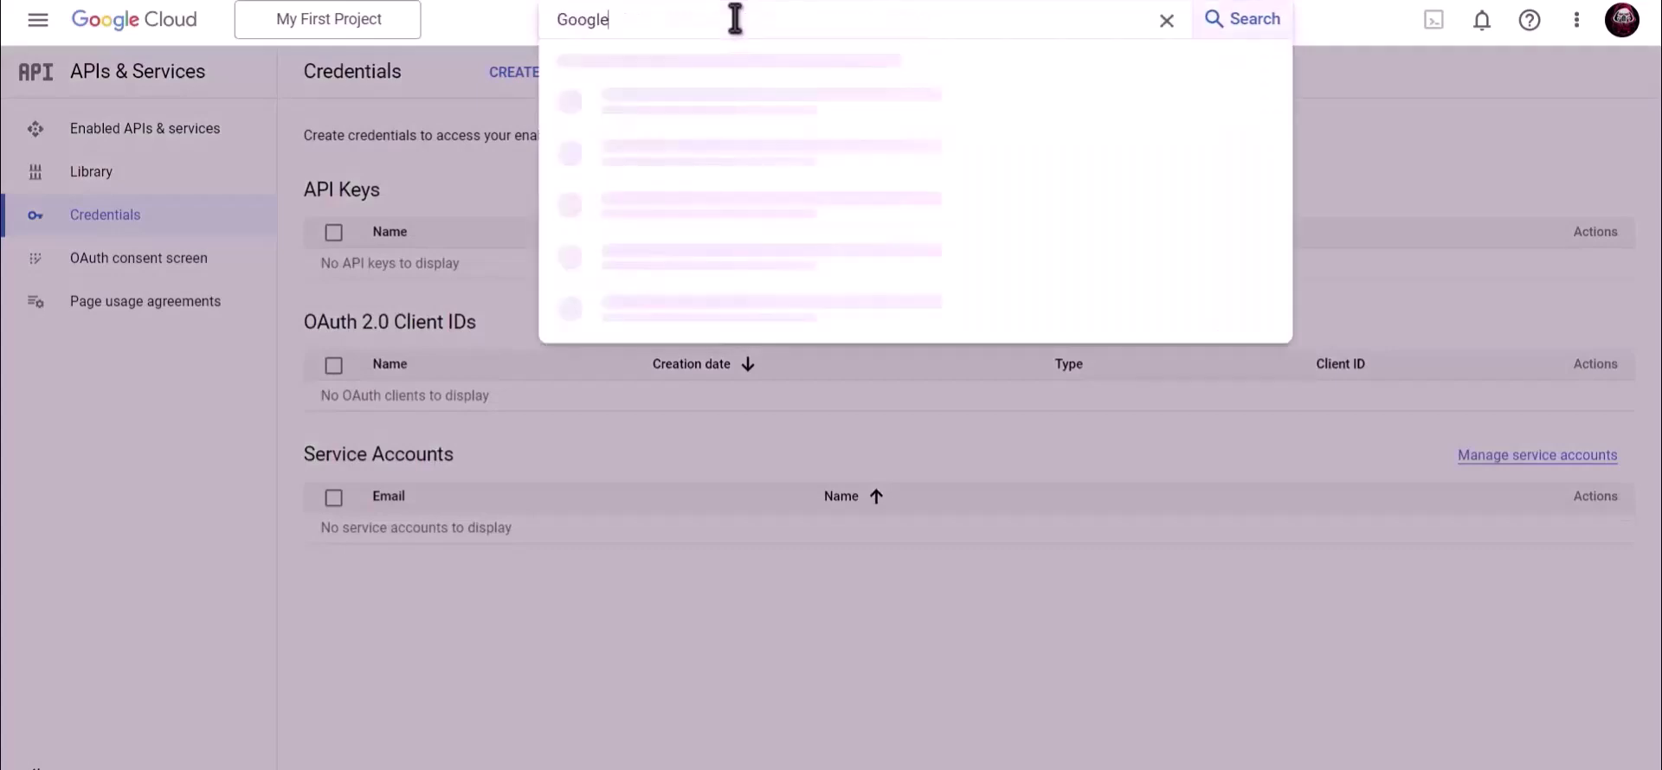
pyautogui.write(' Drive API')
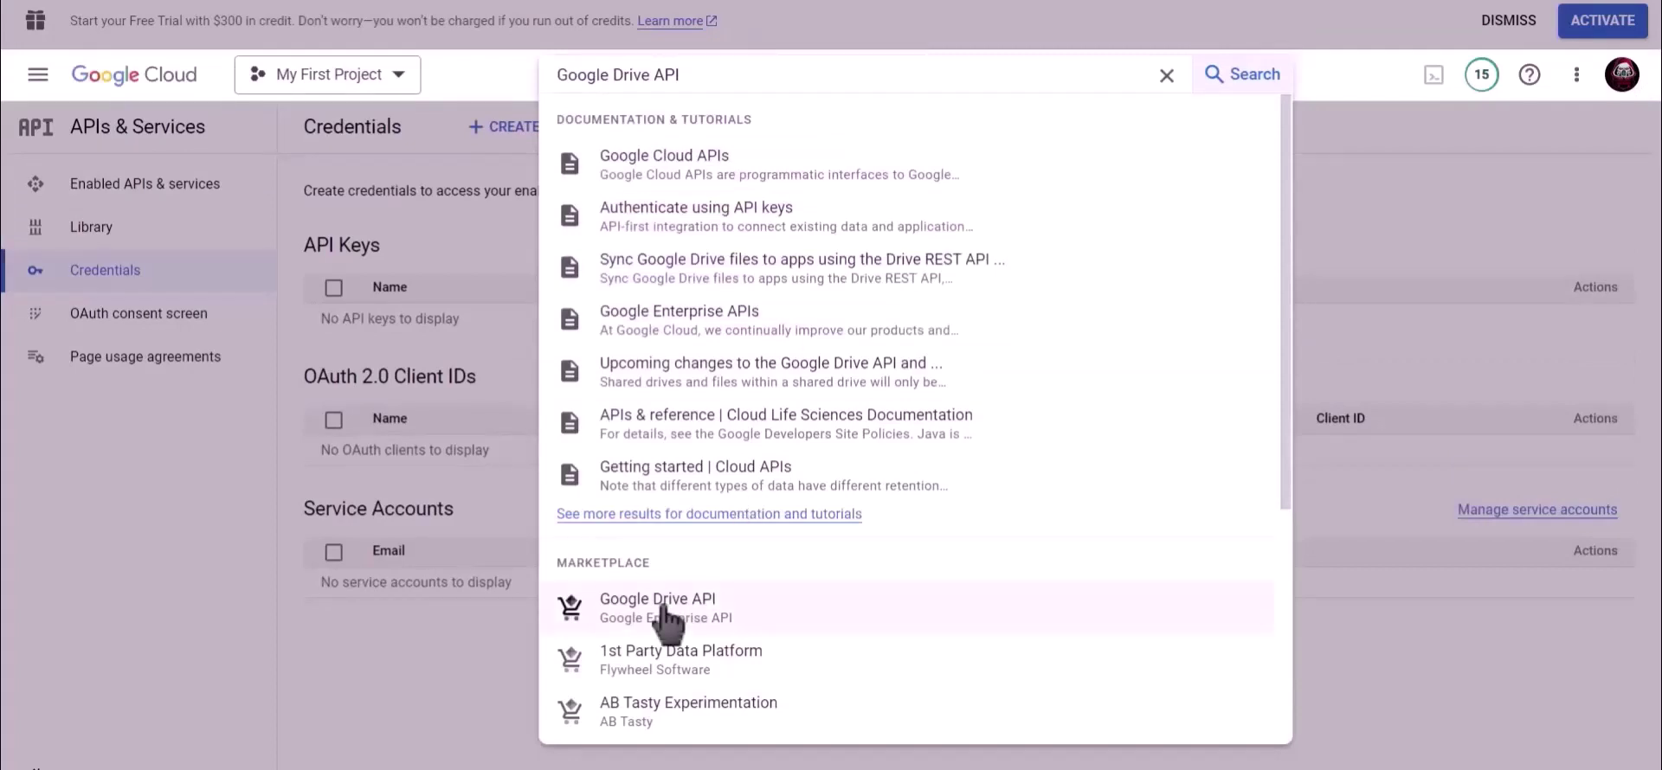
pyautogui.click(665, 606)
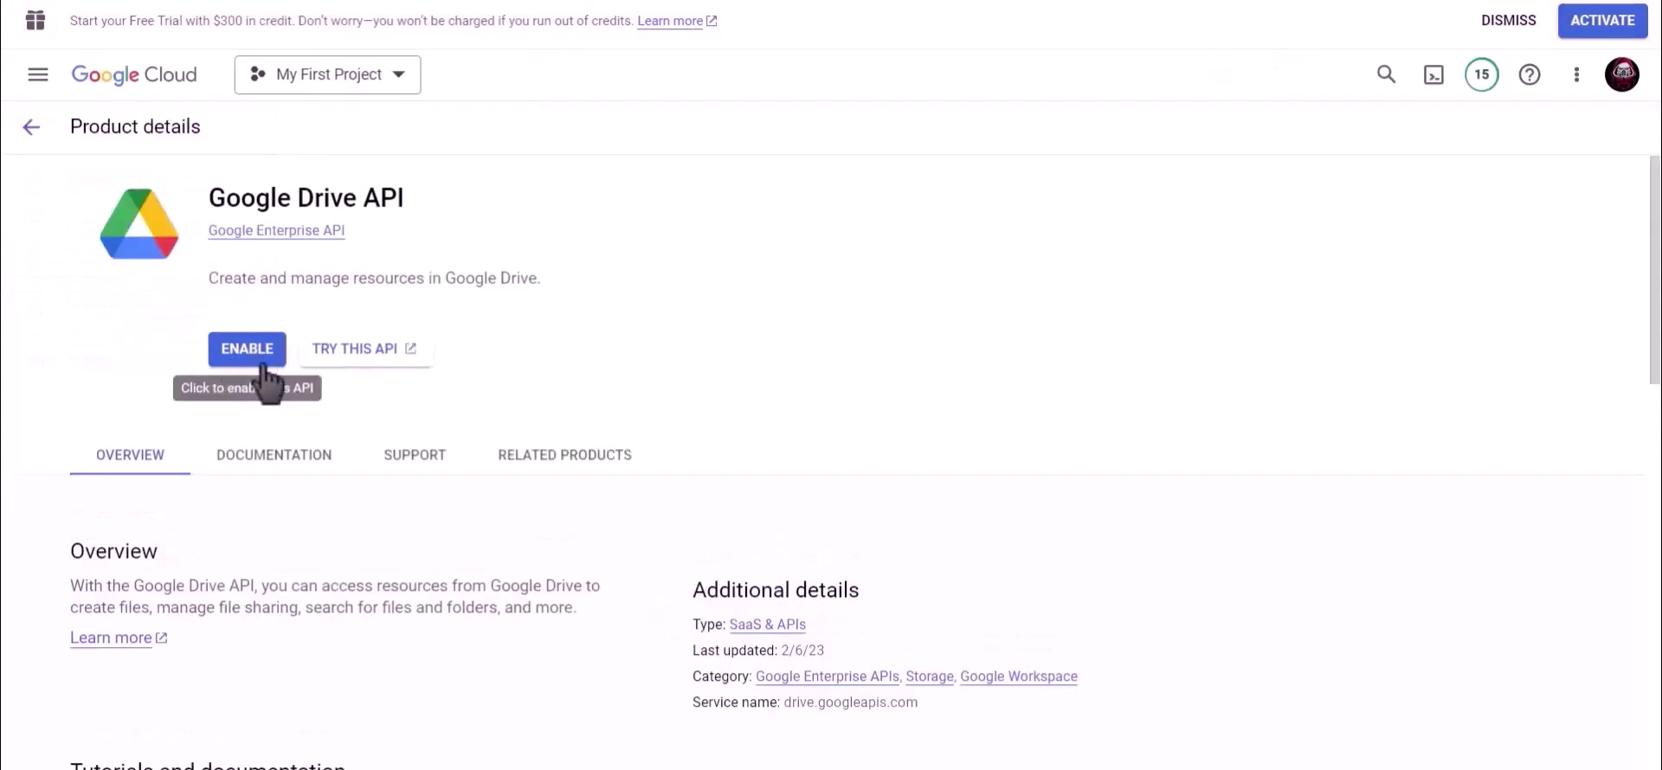
pyautogui.click(258, 353)
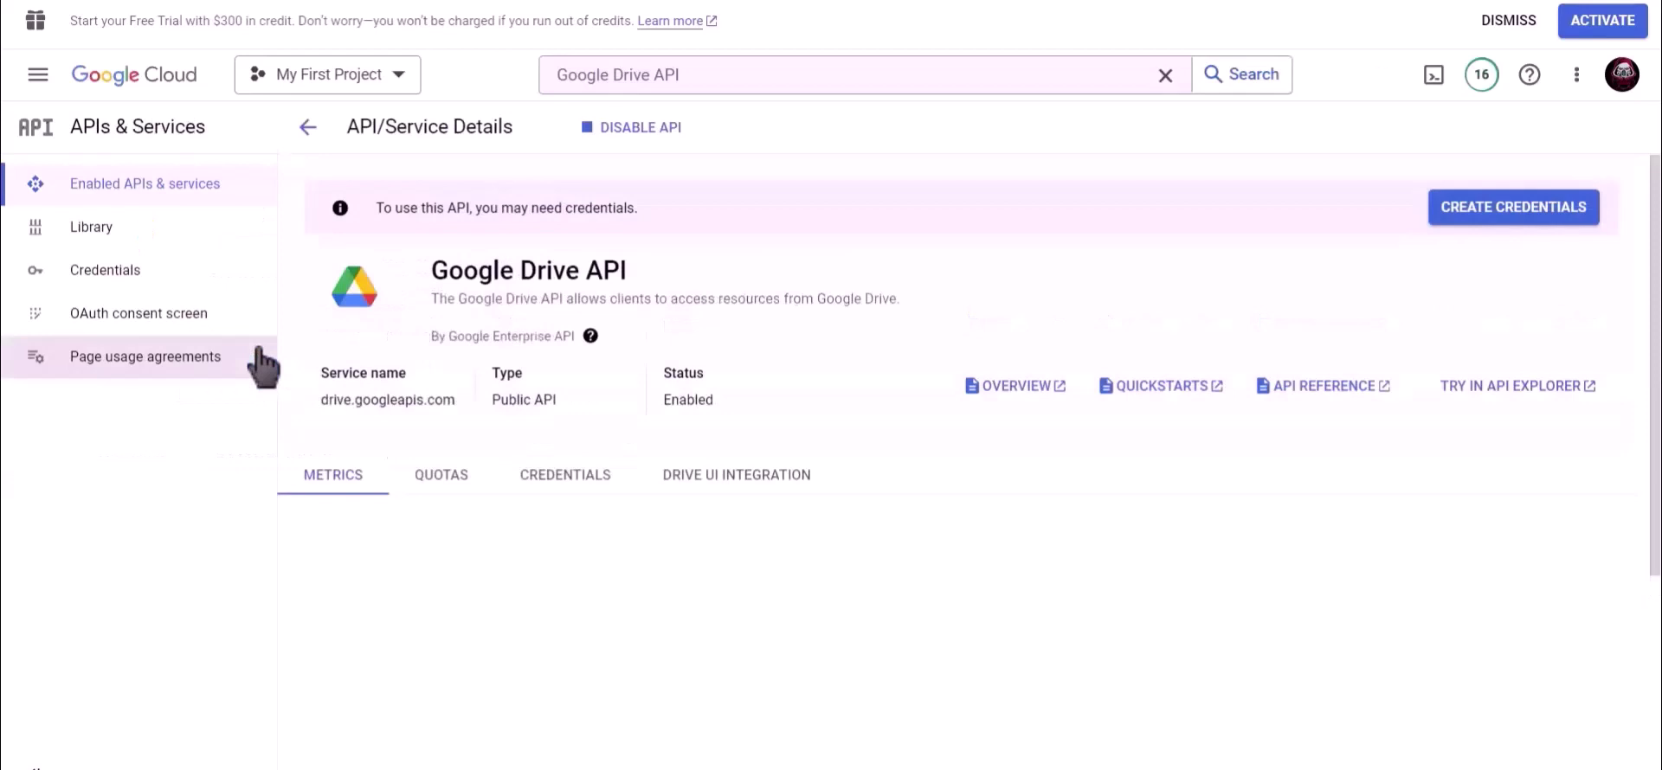
# Step: From Credentials, start an OAuth client ID of type Web application named Bit Integrations
pyautogui.click(143, 286)
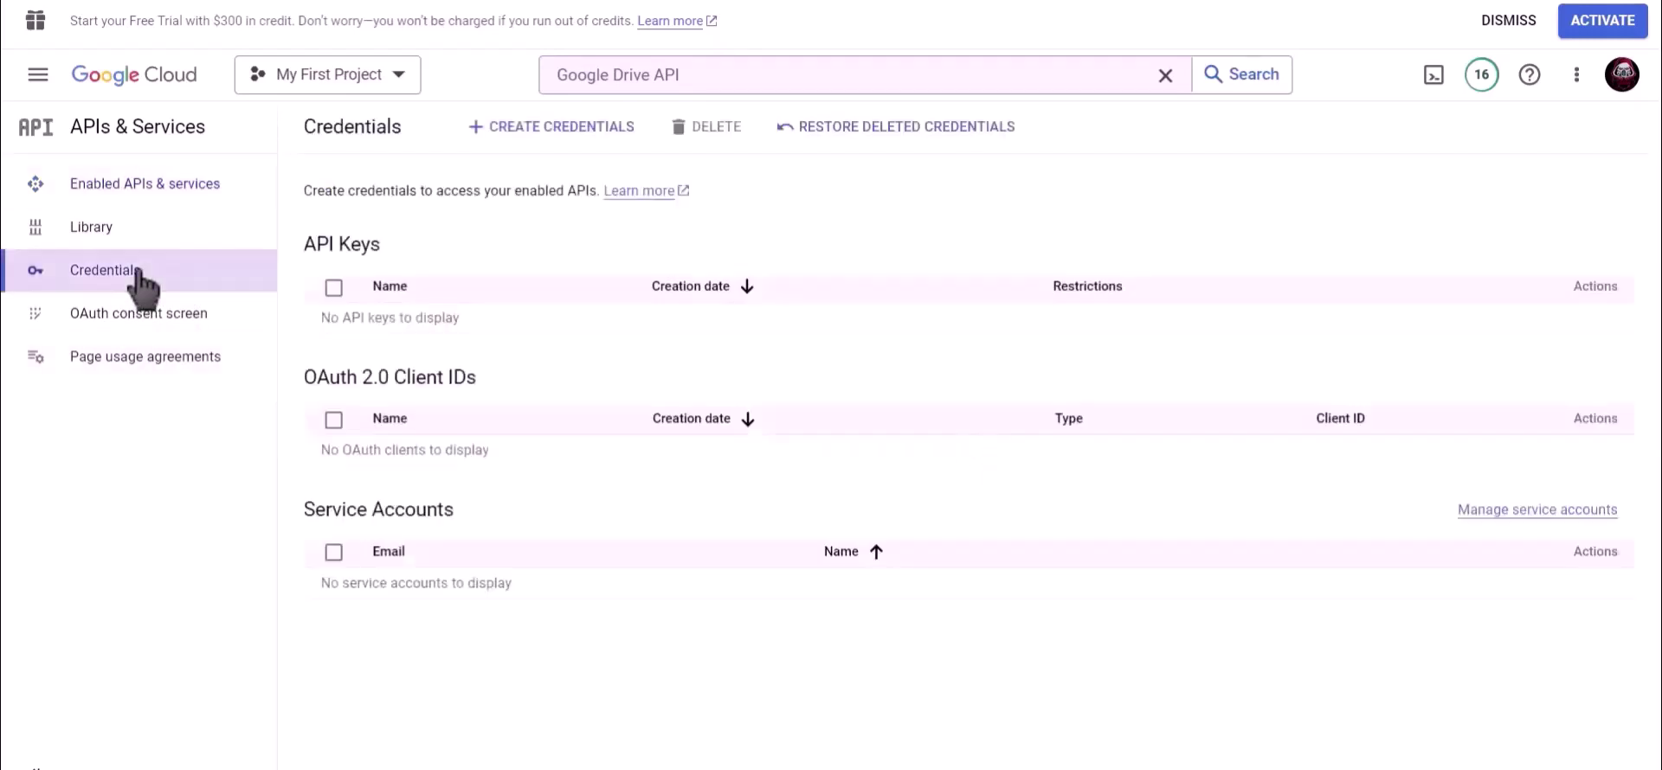
pyautogui.click(548, 130)
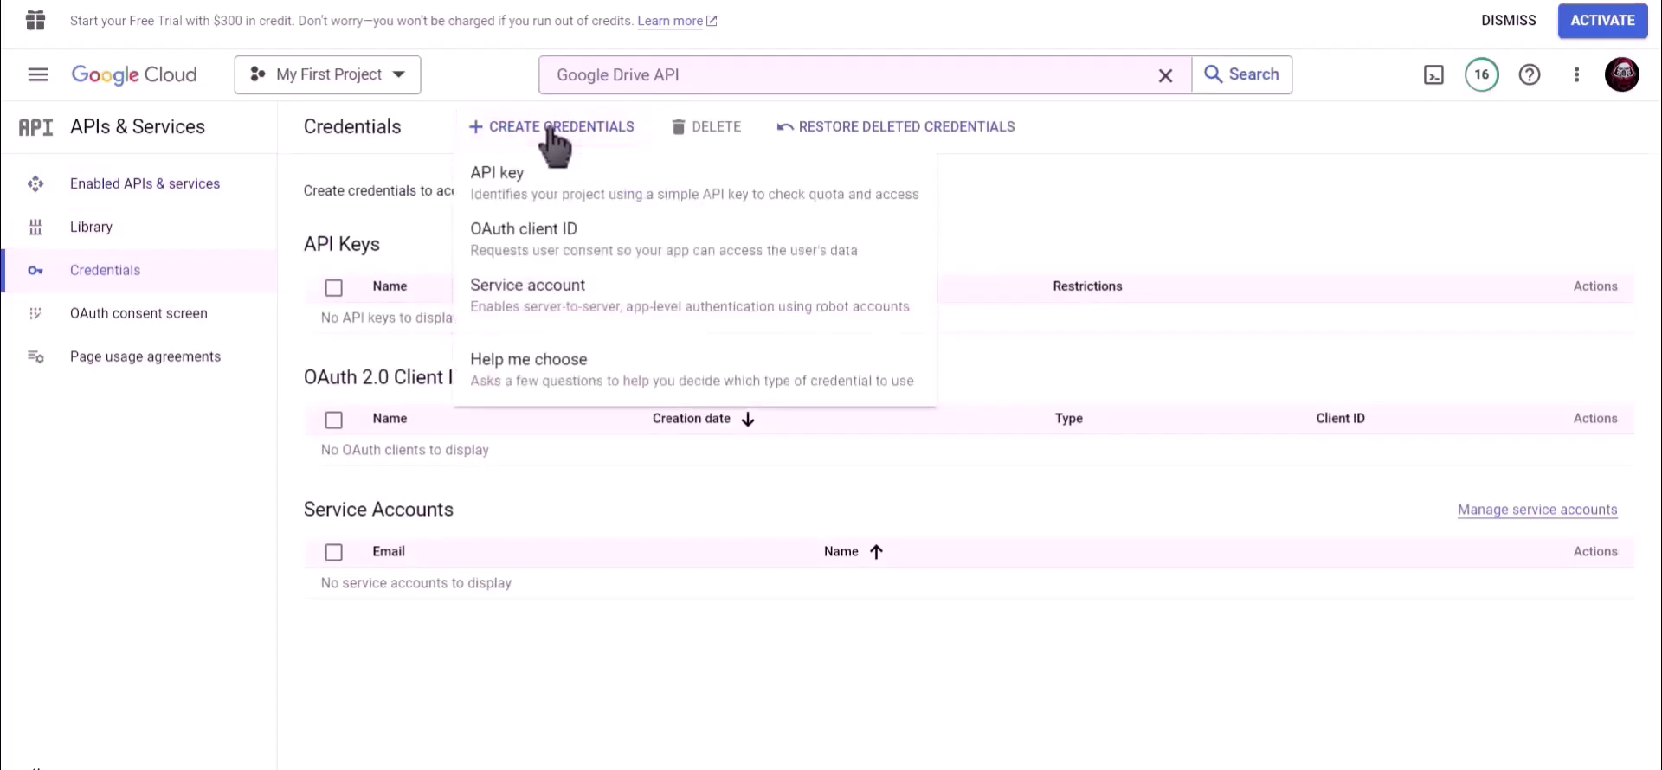
pyautogui.click(621, 246)
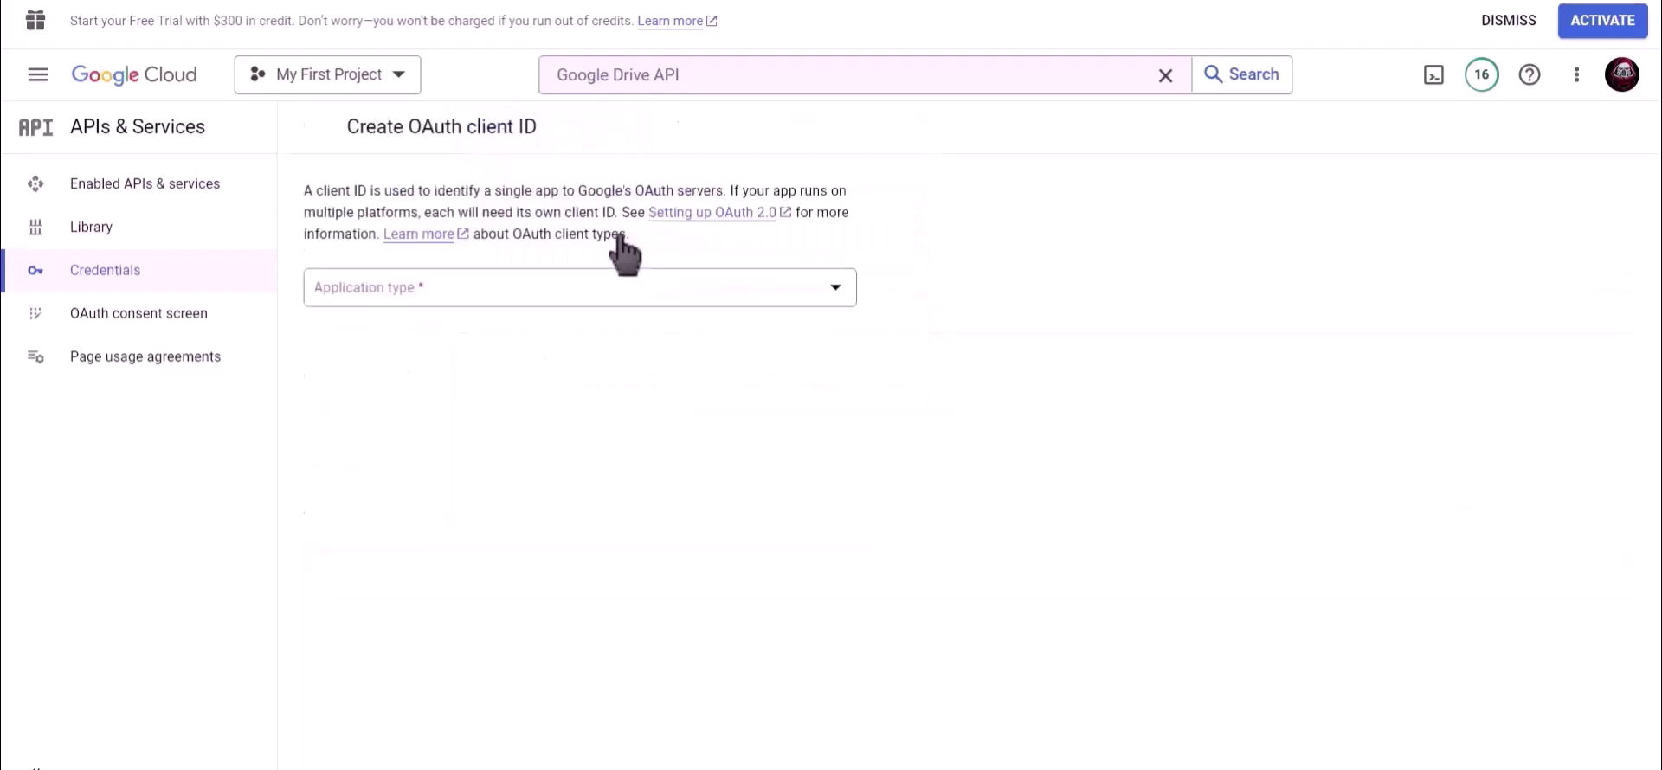
pyautogui.click(426, 286)
pyautogui.click(450, 303)
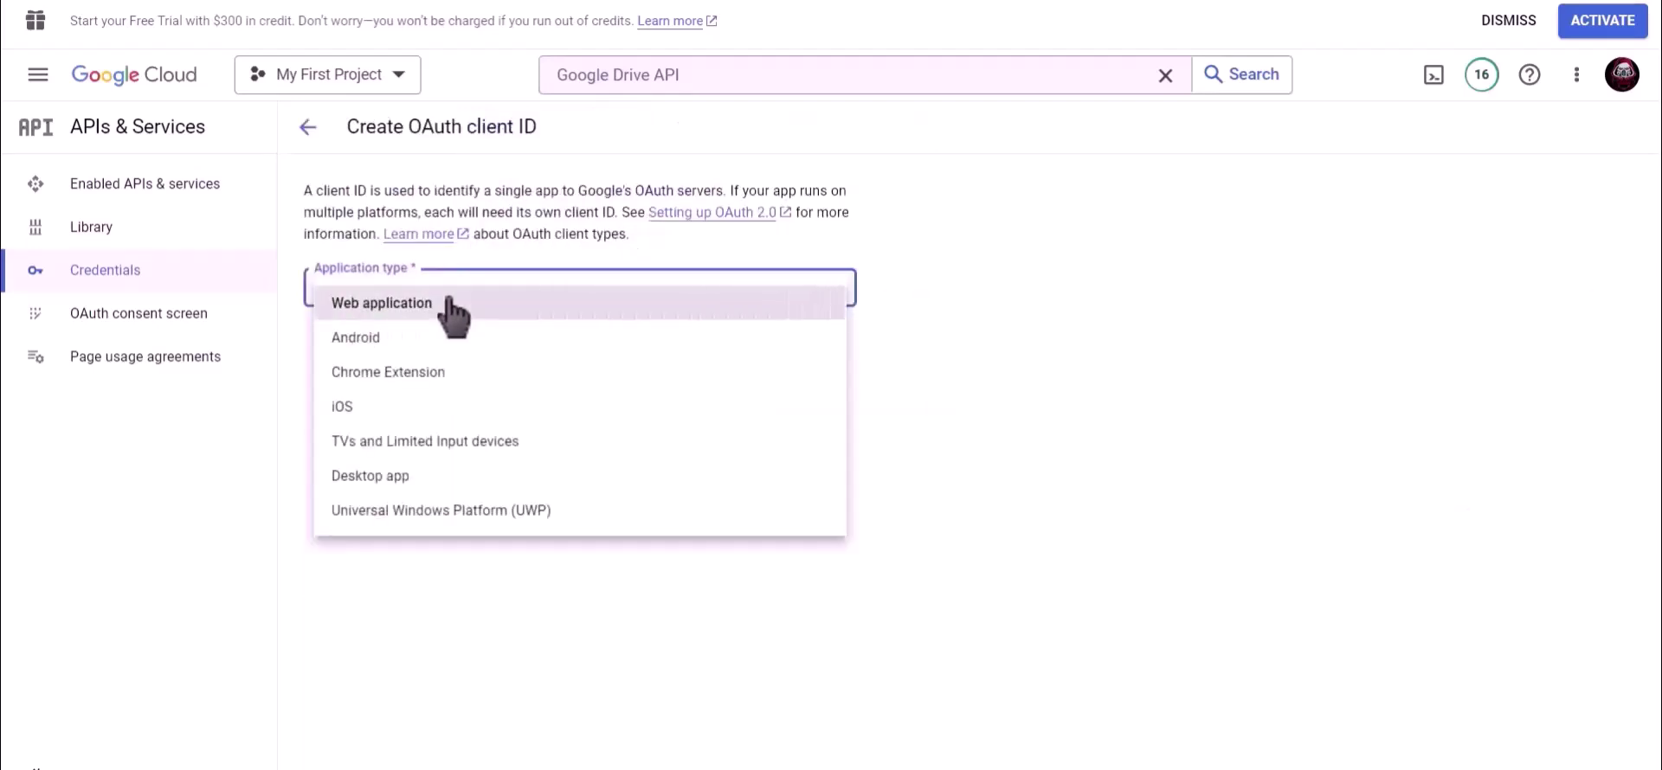
pyautogui.moveTo(416, 351); pyautogui.dragTo(303, 359)
pyautogui.write('Bit Integrations')
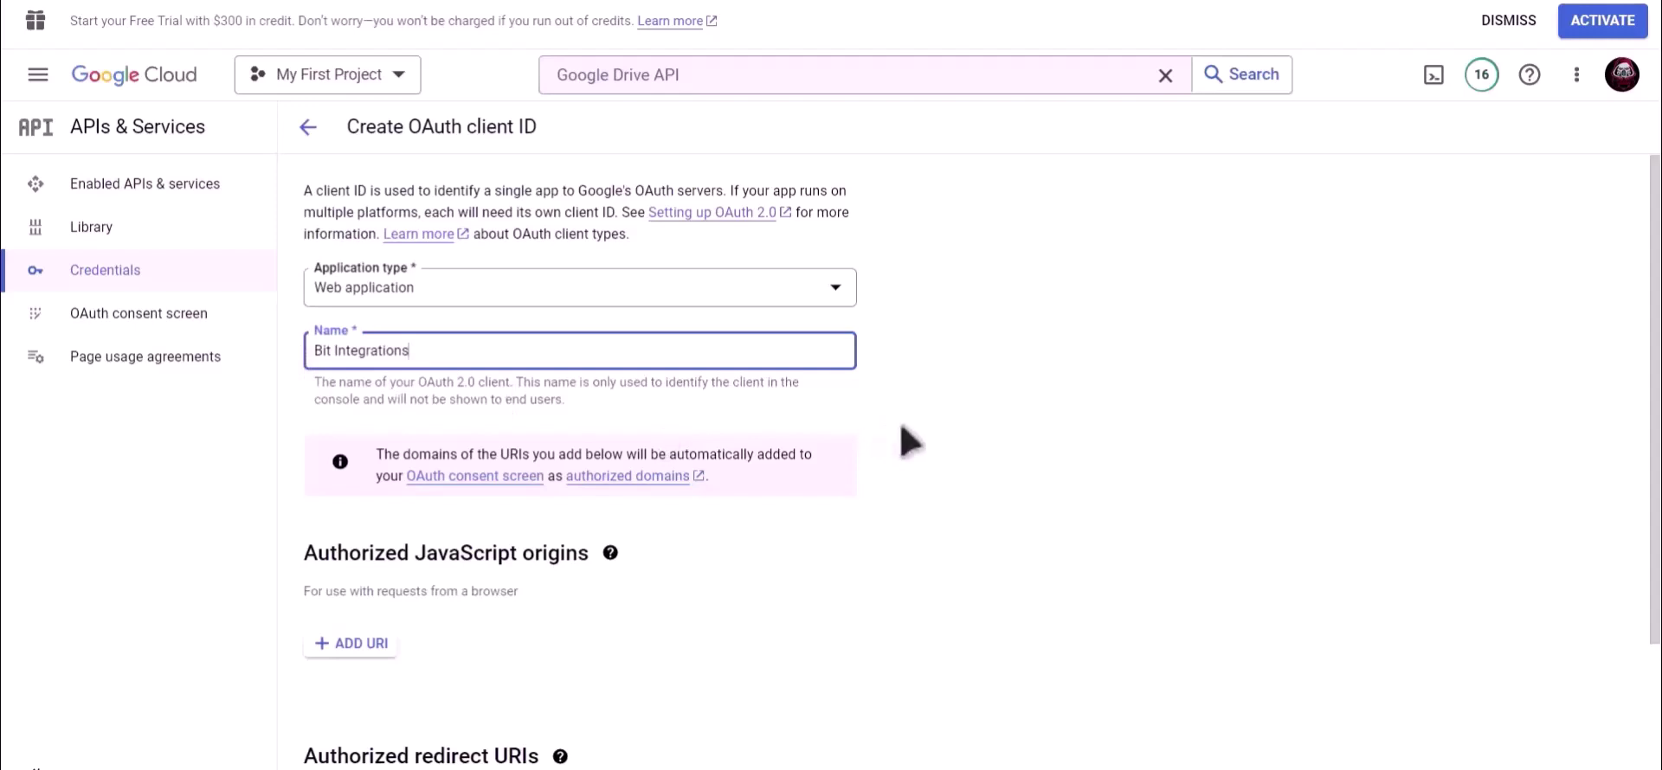
pyautogui.scroll(-3, 900, 442)
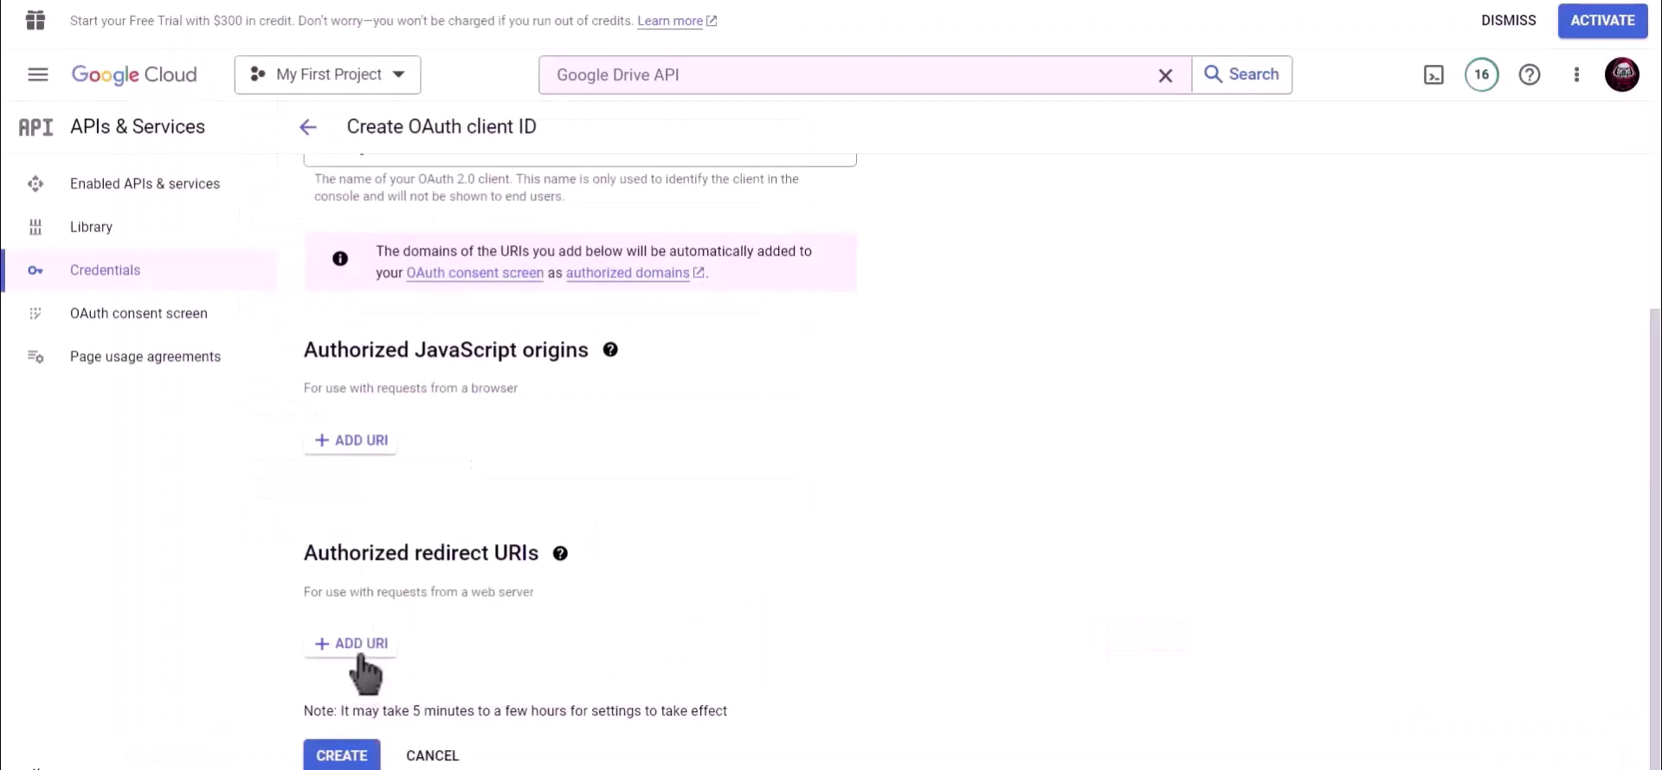
# Step: Add the pasted Bit Integrations redirect URL as an authorized URI and create the client
pyautogui.click(355, 645)
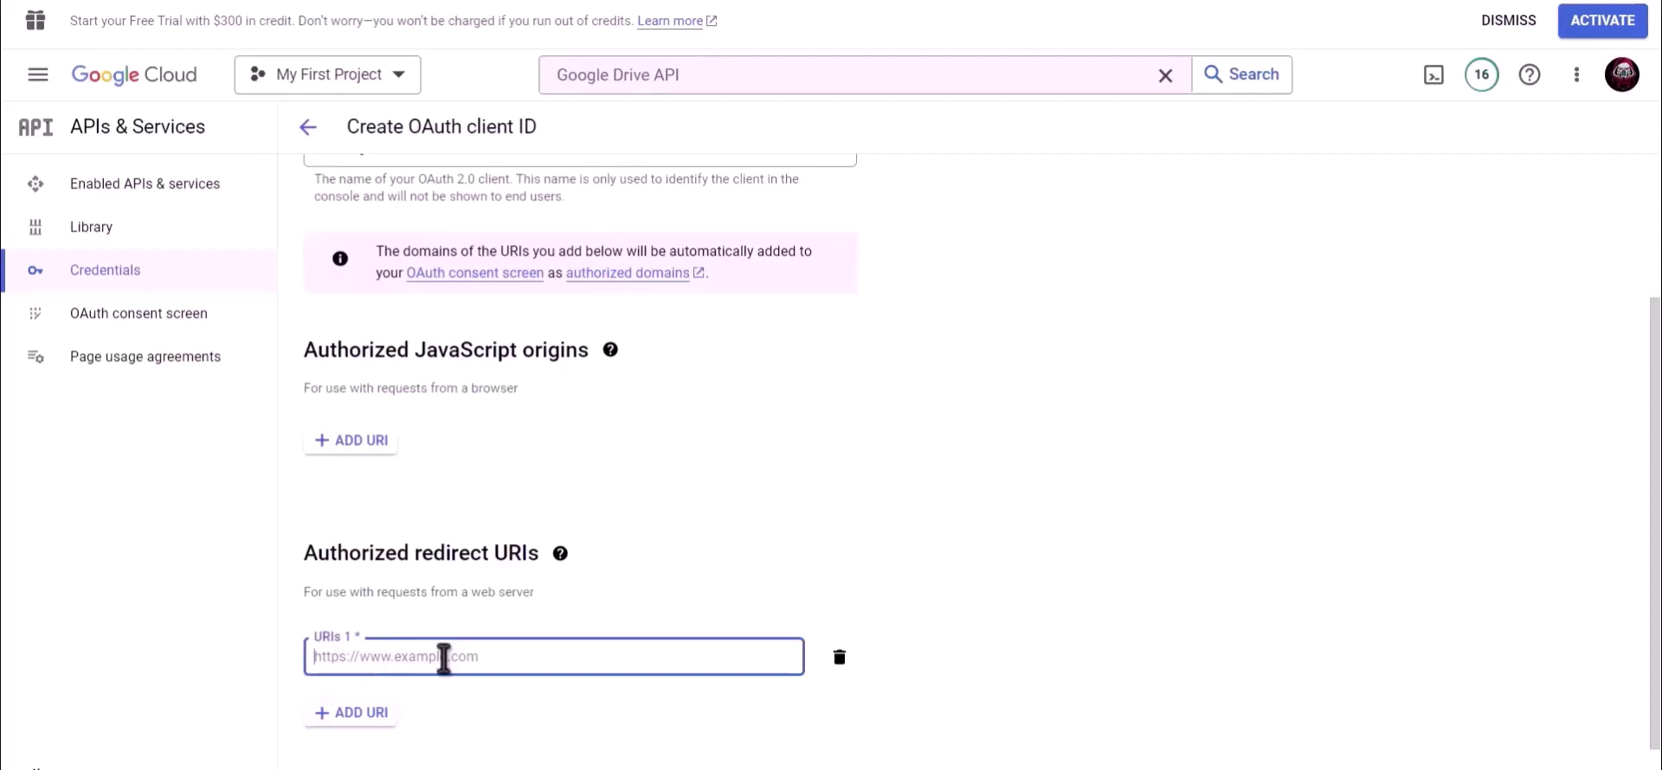
pyautogui.hotkey('ctrl', 'v')
pyautogui.scroll(-1, 823, 563)
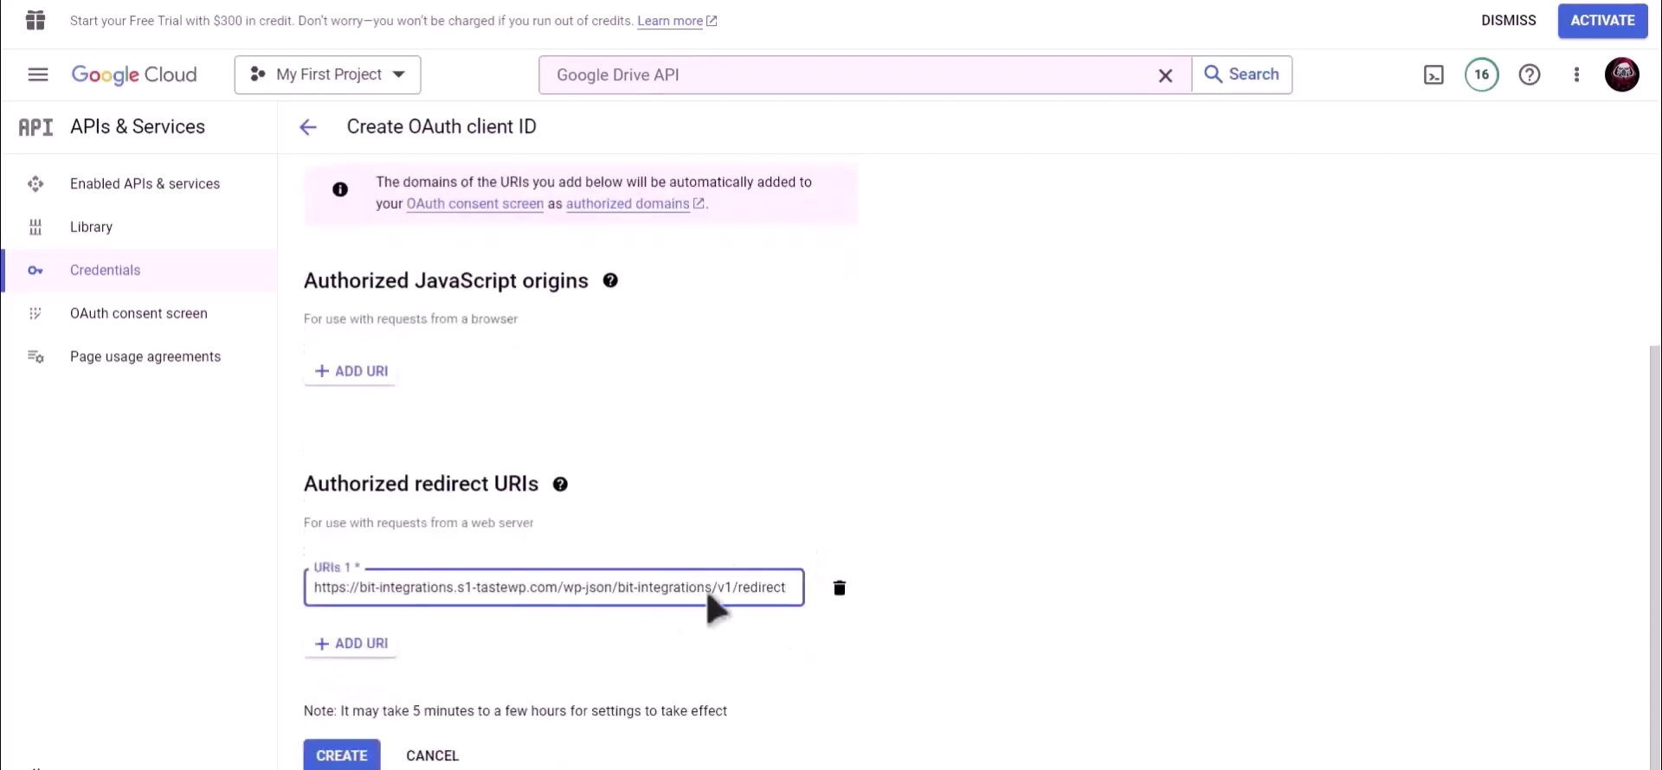
pyautogui.click(347, 757)
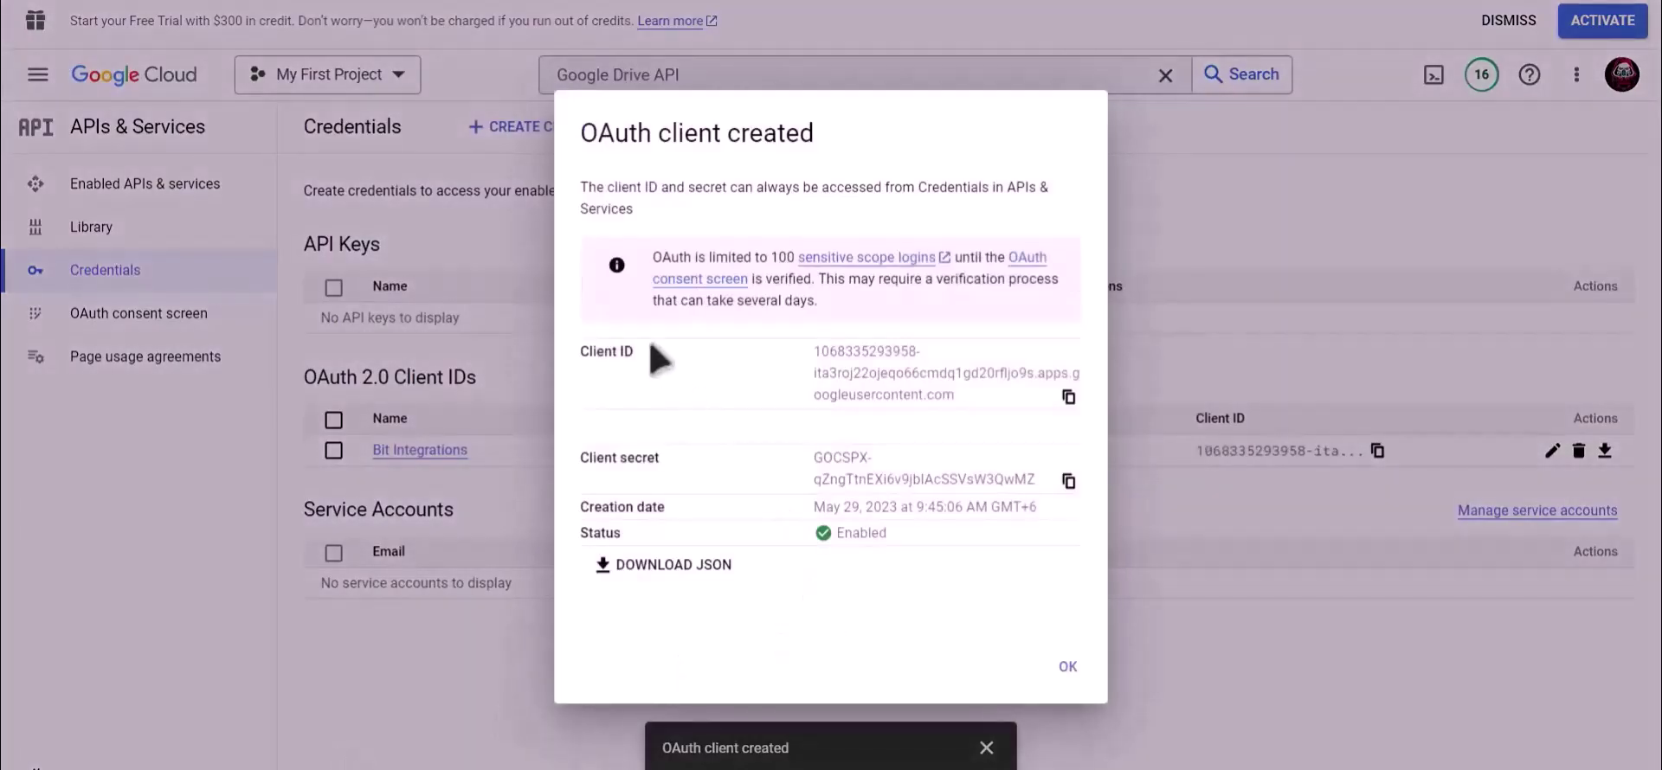
# Step: Copy the new OAuth client ID into the GoogleDrive Client Id field
pyautogui.moveTo(655, 355); pyautogui.dragTo(575, 356)
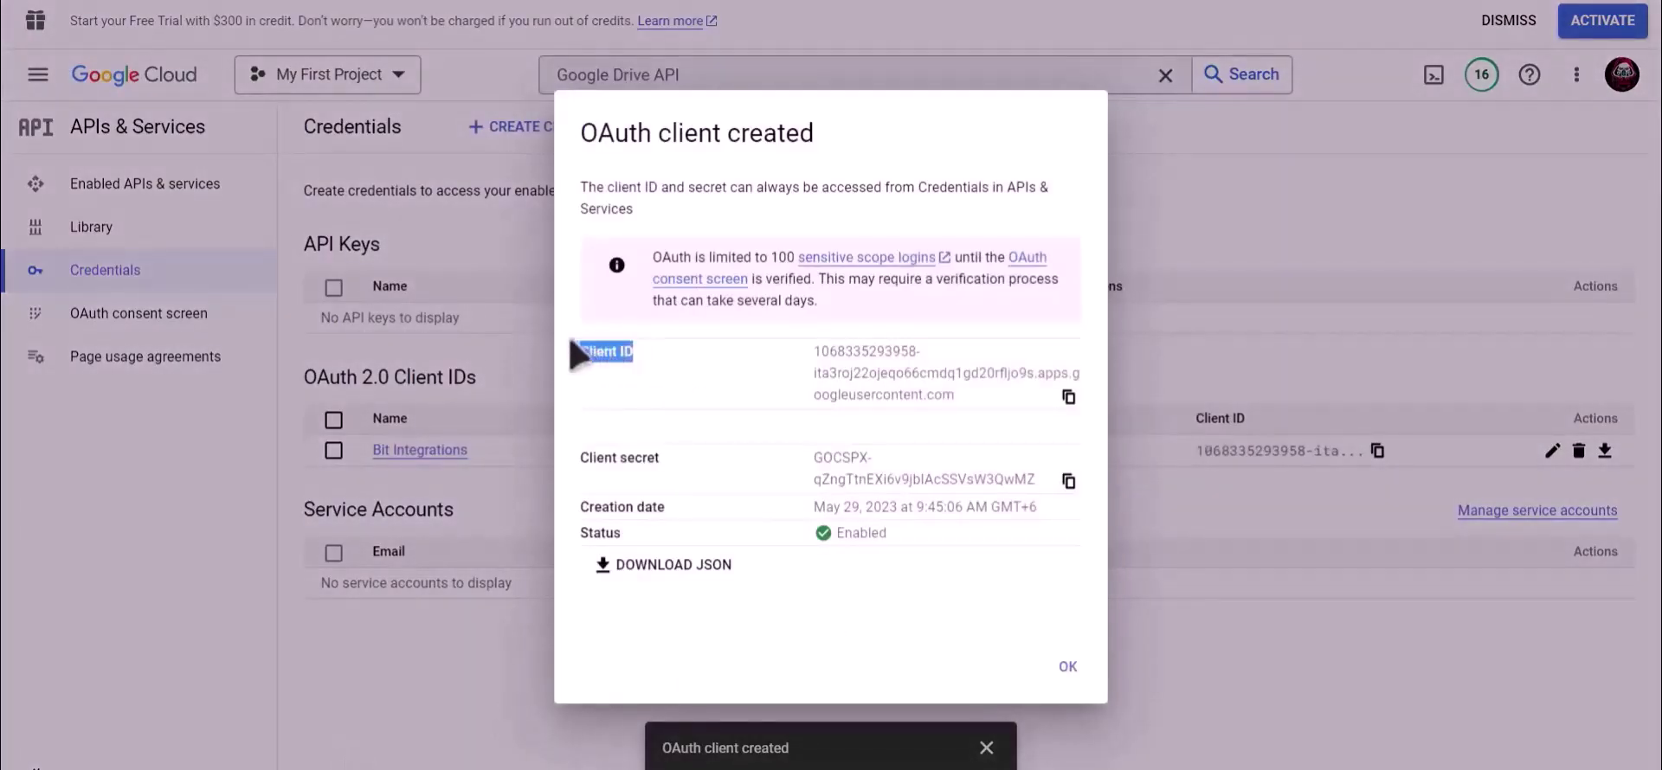
pyautogui.click(1070, 399)
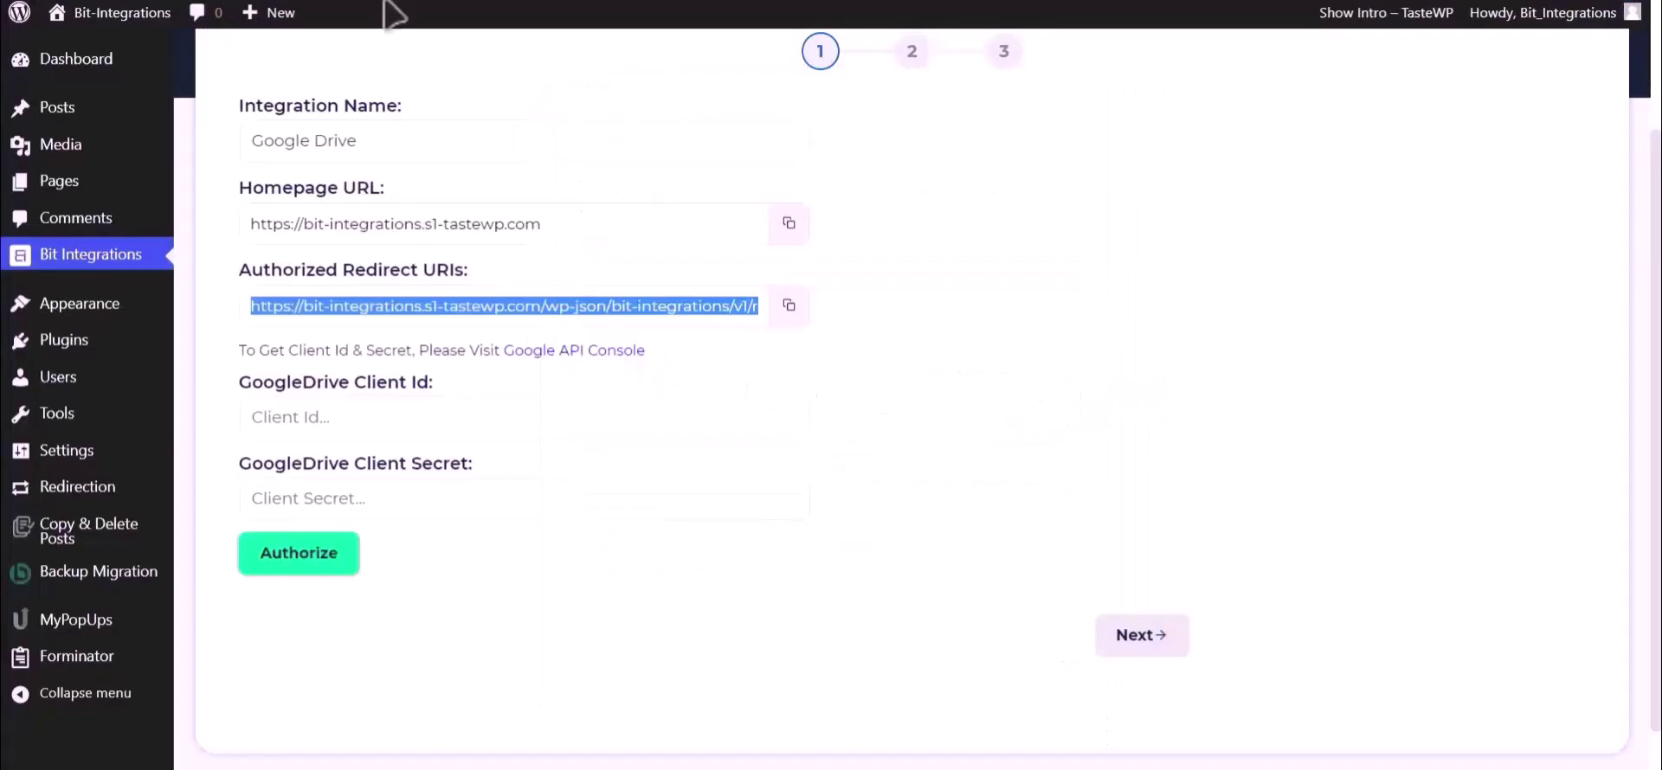
pyautogui.click(408, 421)
pyautogui.hotkey('ctrl', 'v')
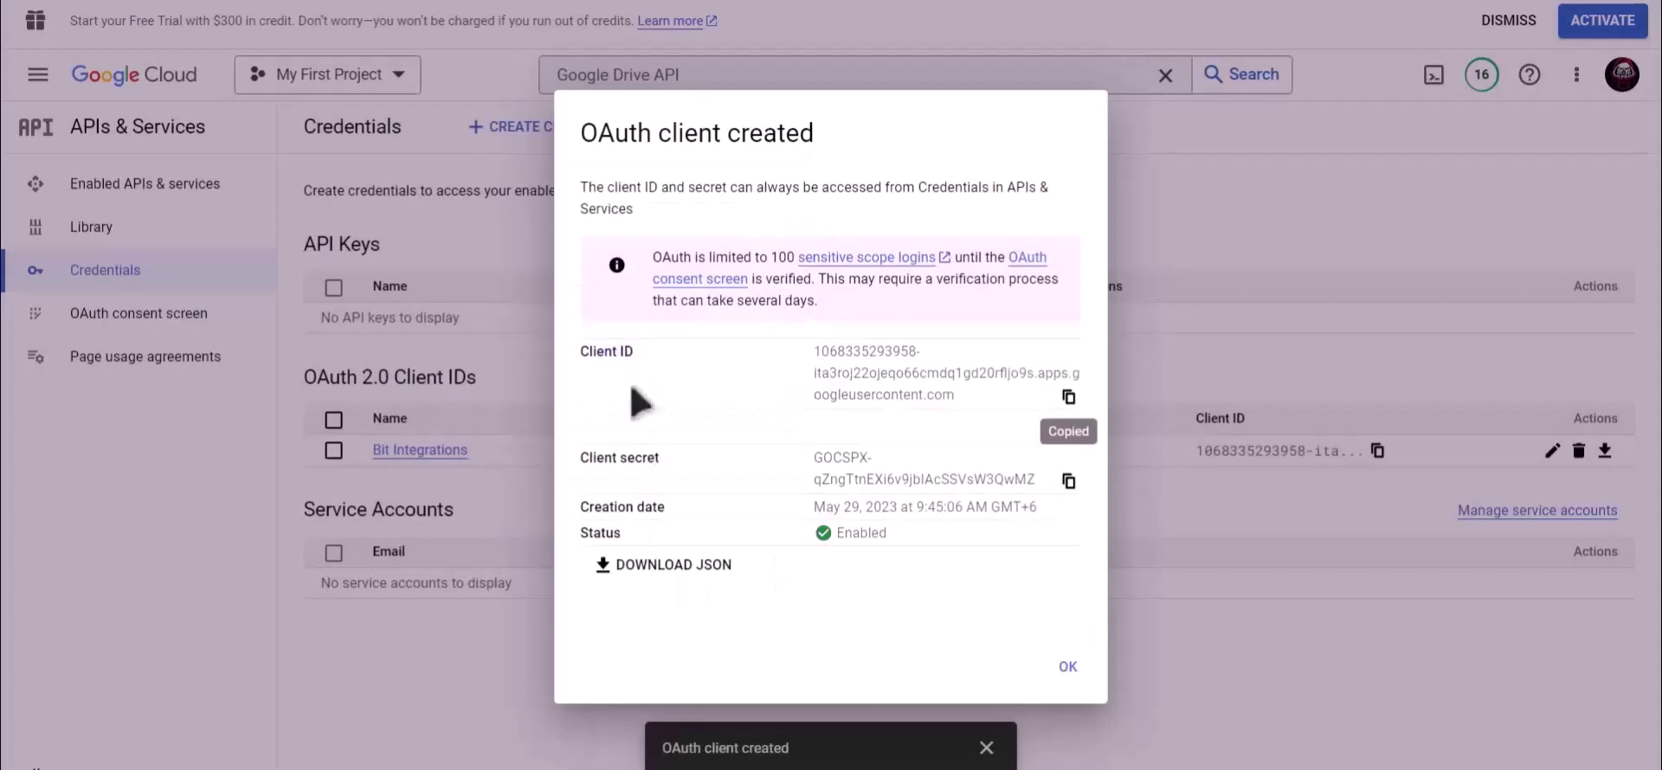
# Step: Copy the client secret into the GoogleDrive Client Secret field
pyautogui.moveTo(659, 458); pyautogui.dragTo(580, 464)
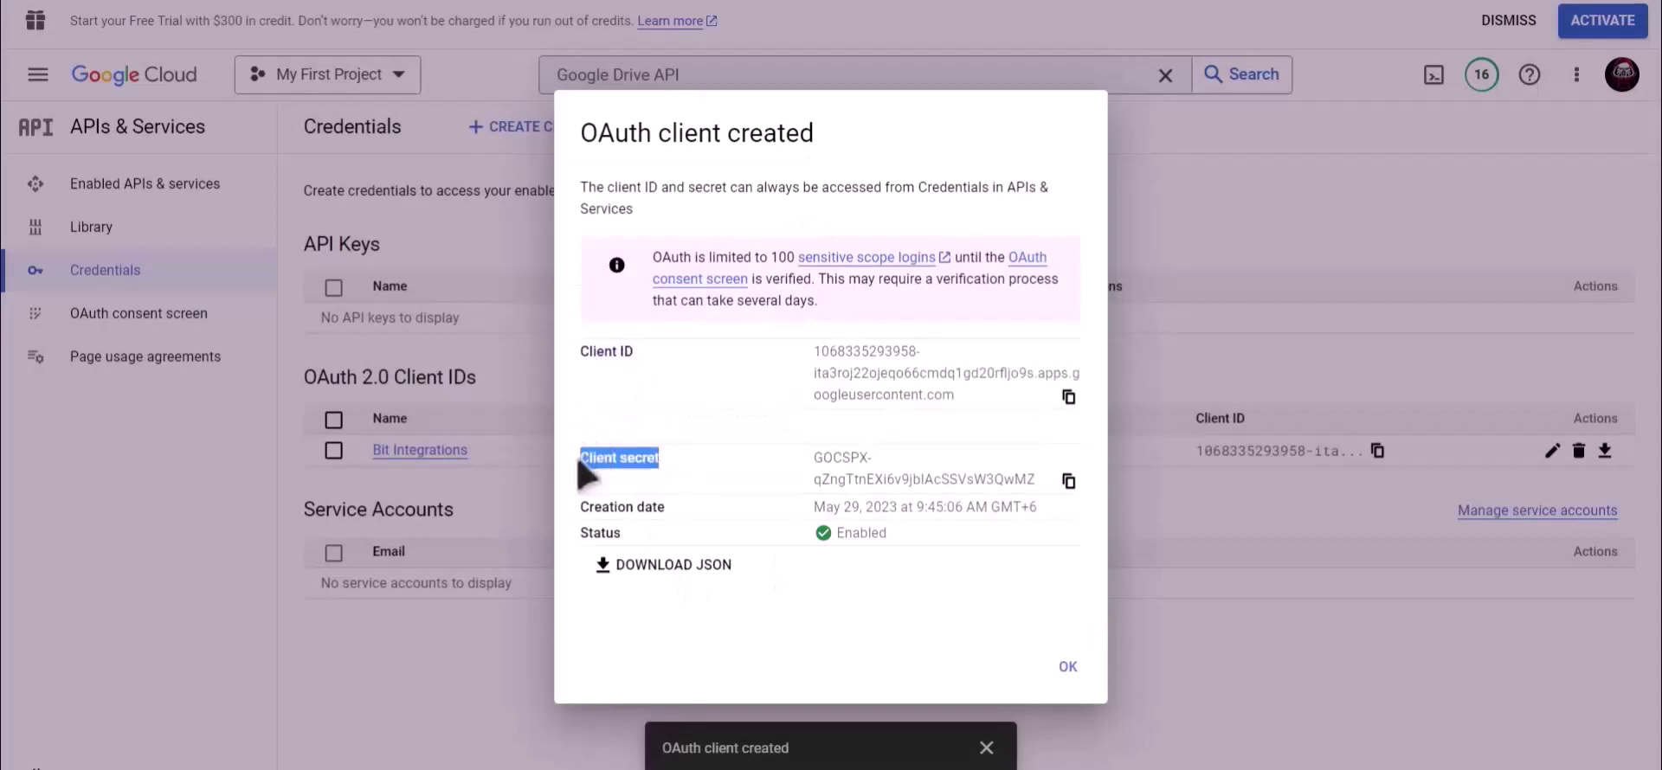
pyautogui.click(1068, 481)
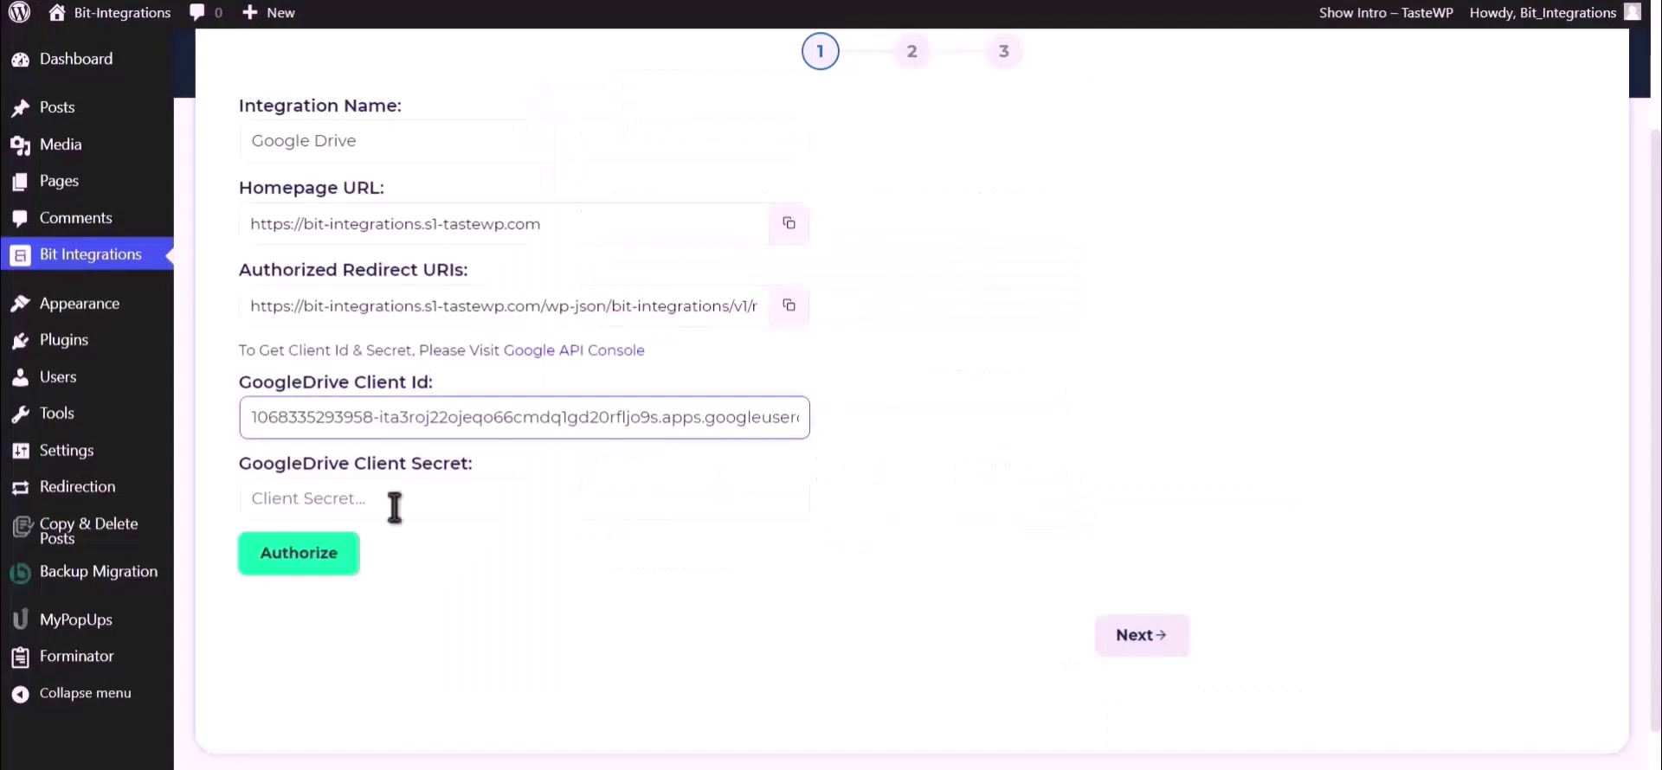
pyautogui.click(395, 507)
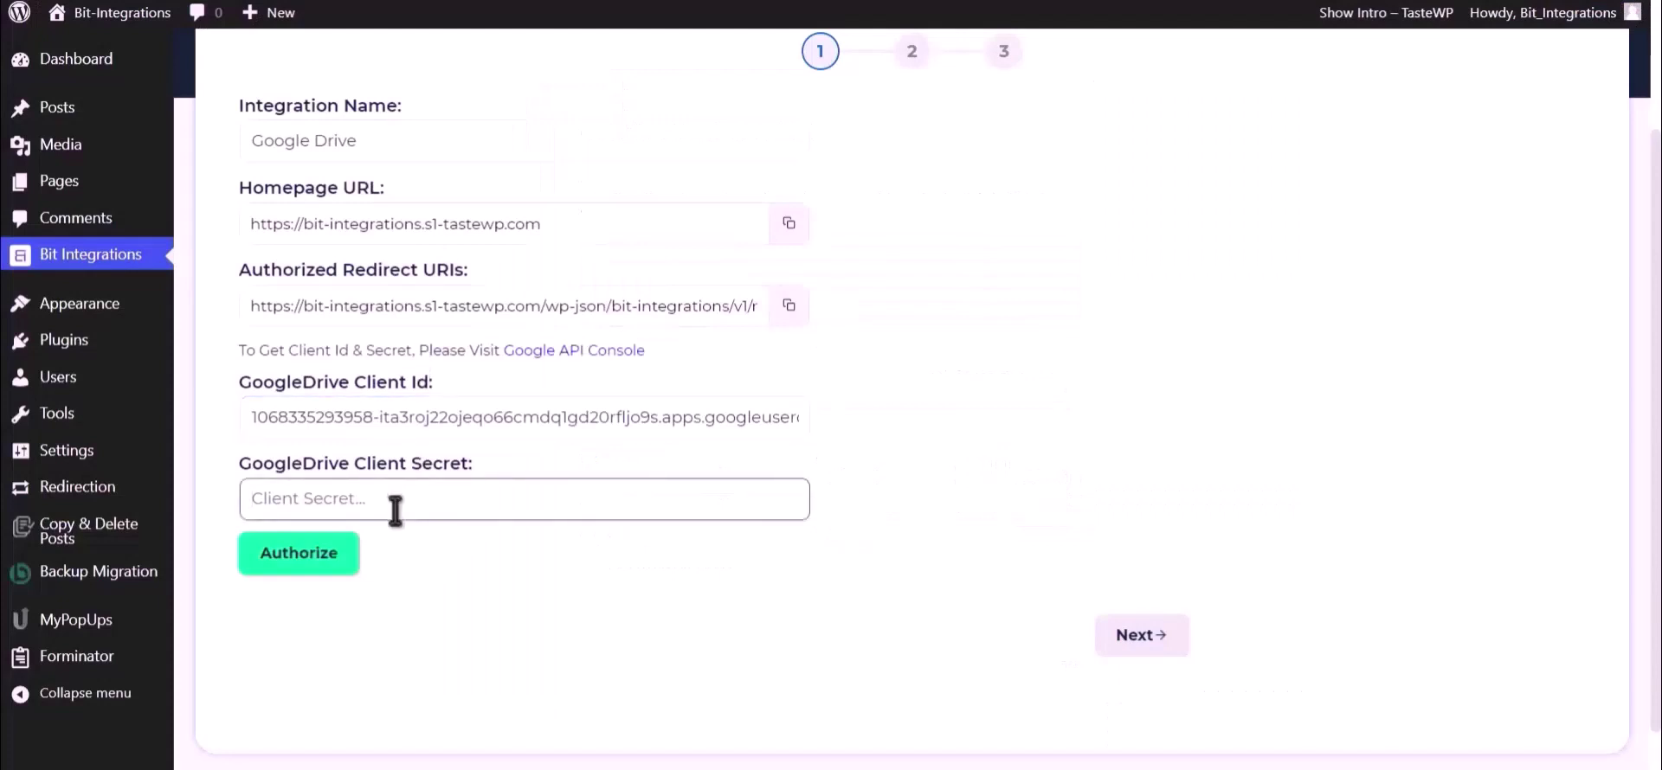
pyautogui.hotkey('ctrl', 'v')
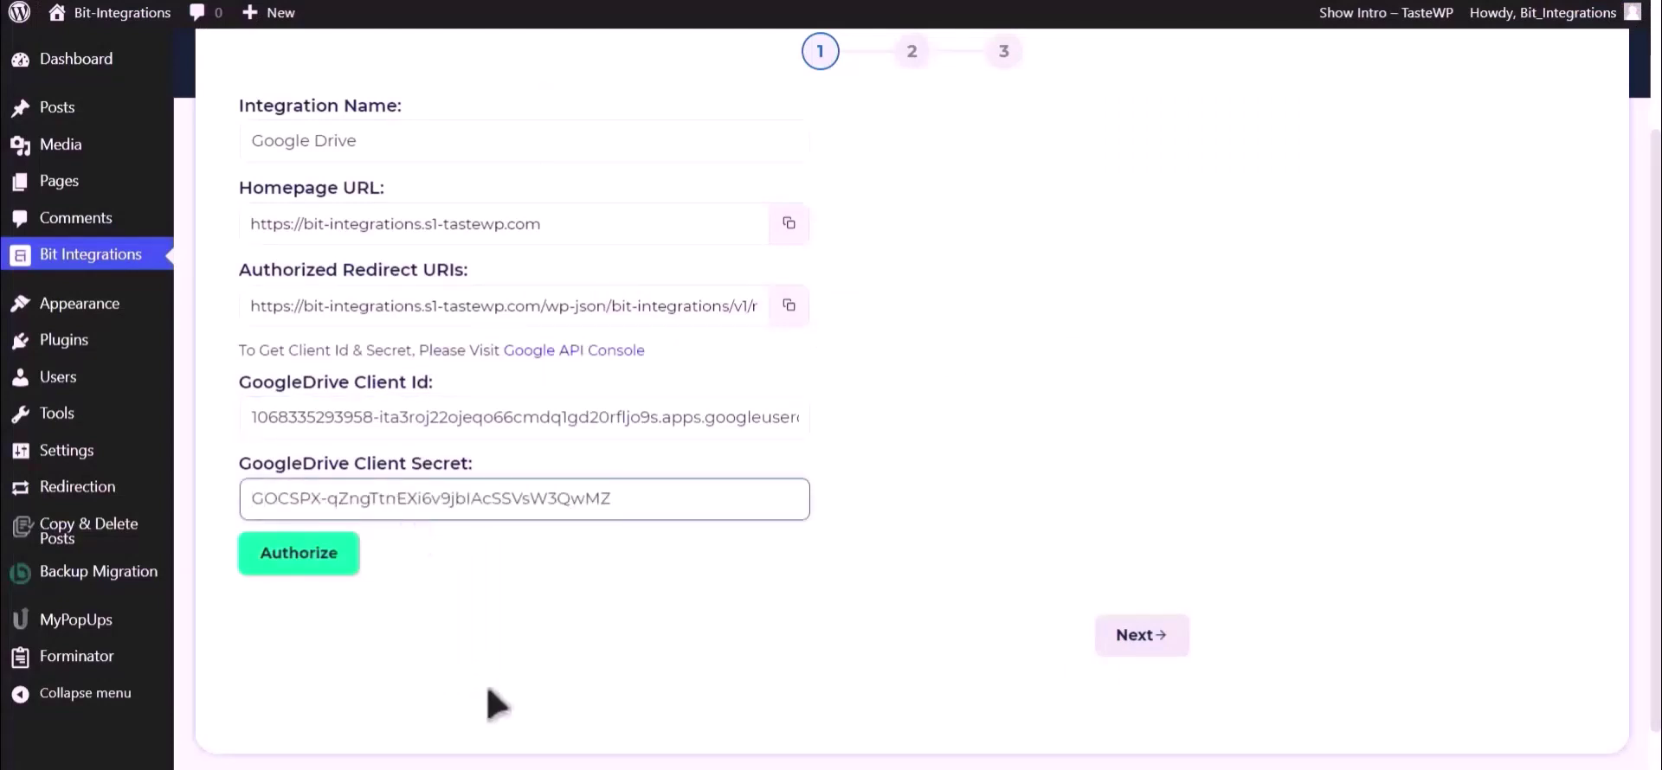
pyautogui.click(297, 556)
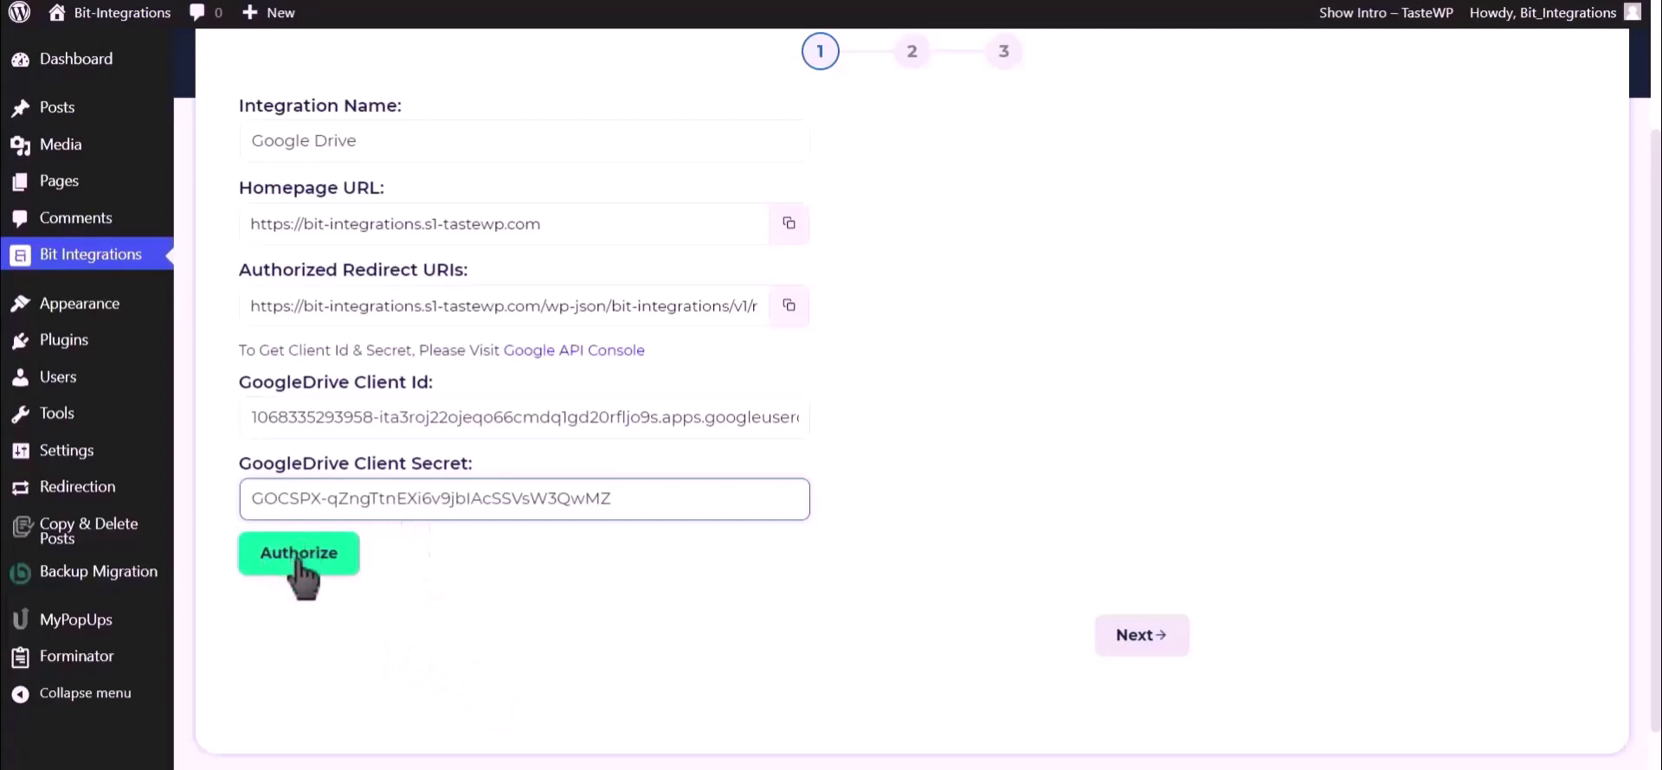
# Step: Sign in with the Google account and grant access until 'Authorized Successfully' appears
pyautogui.click(297, 556)
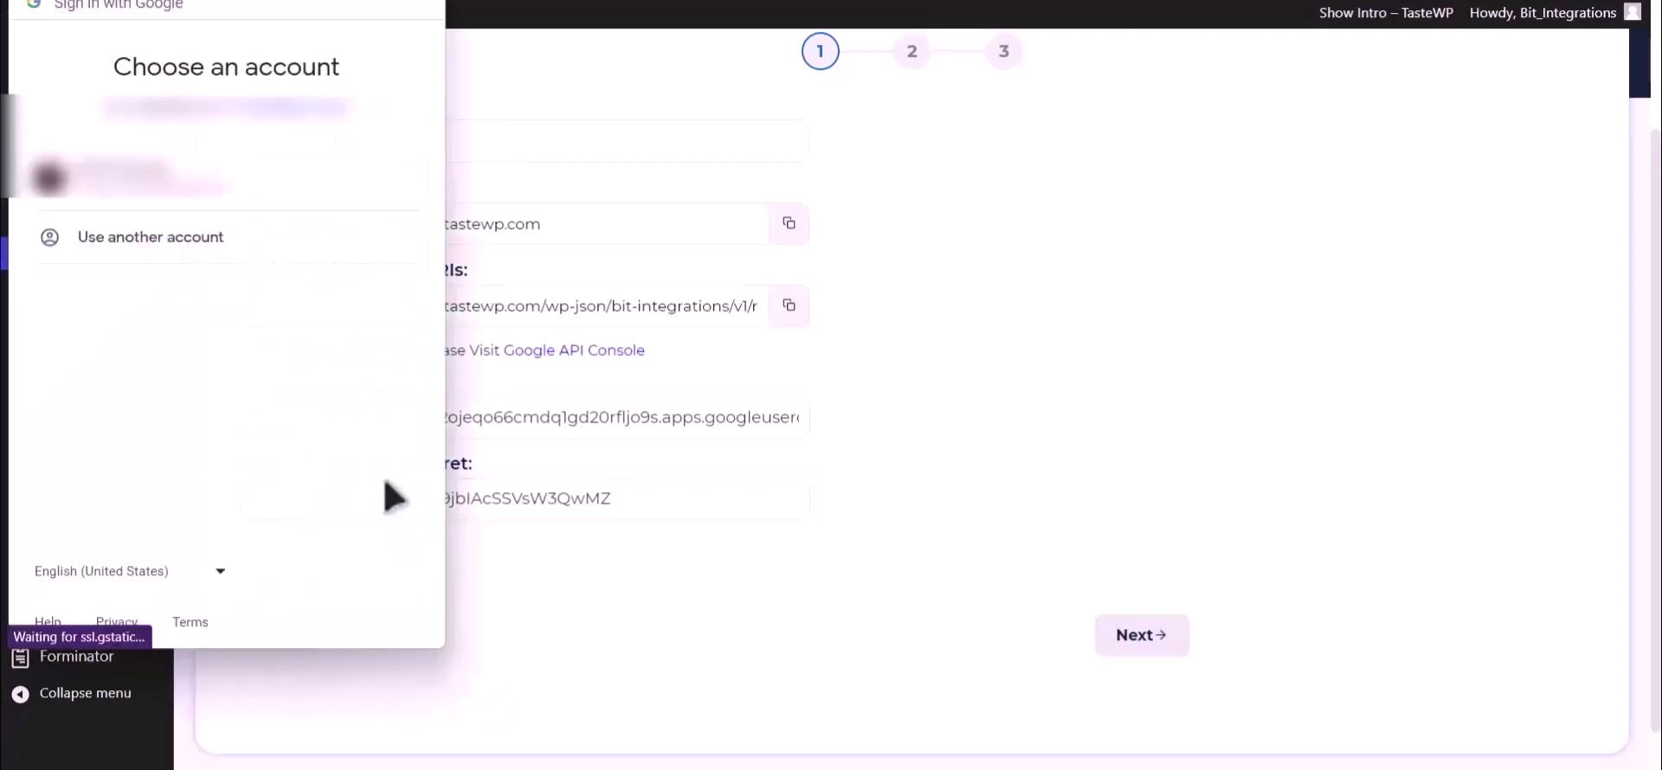
pyautogui.click(251, 206)
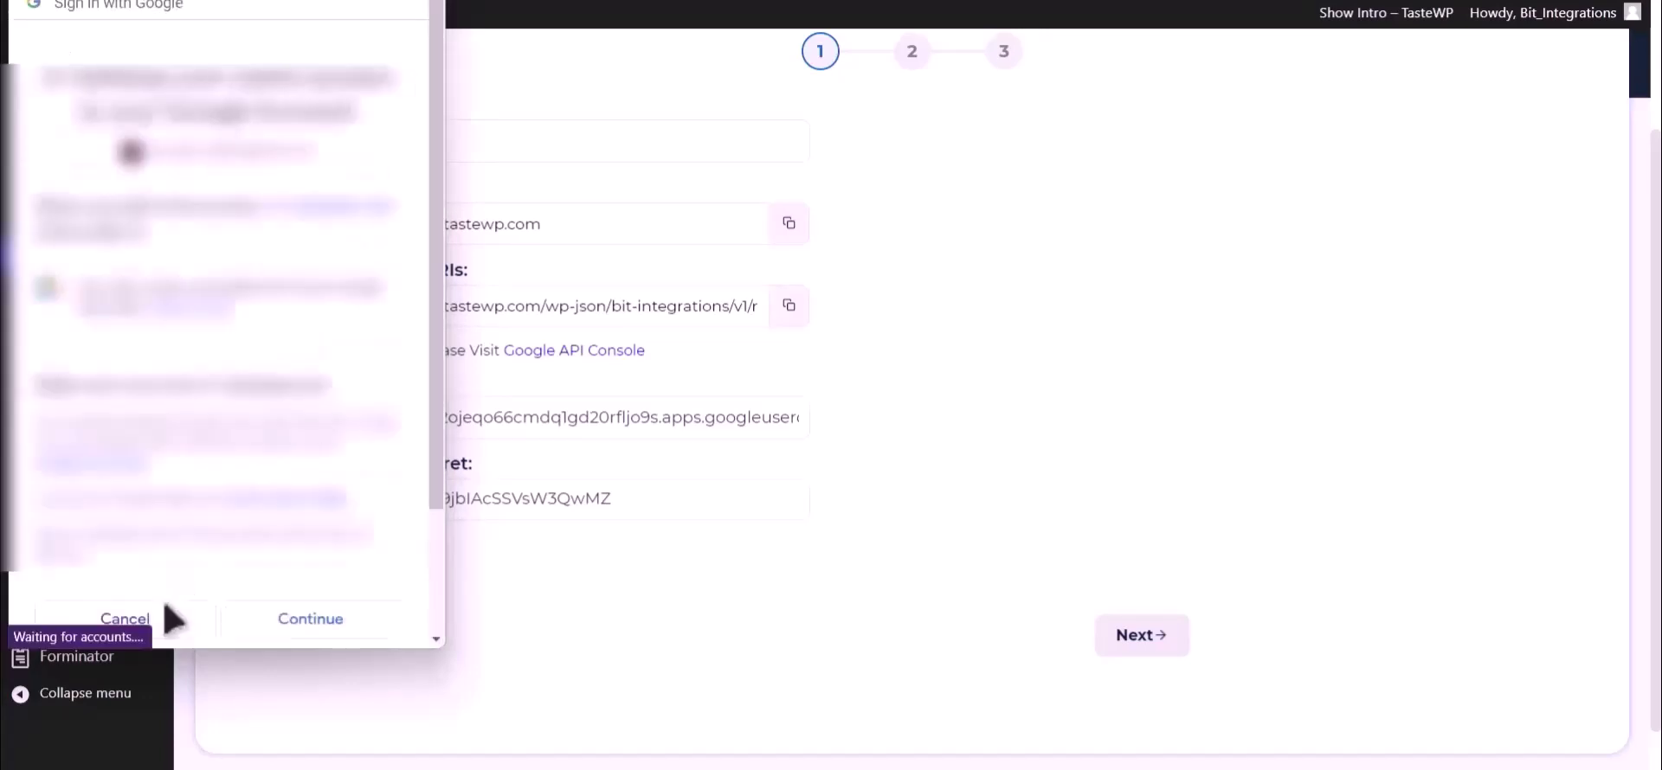
pyautogui.click(329, 623)
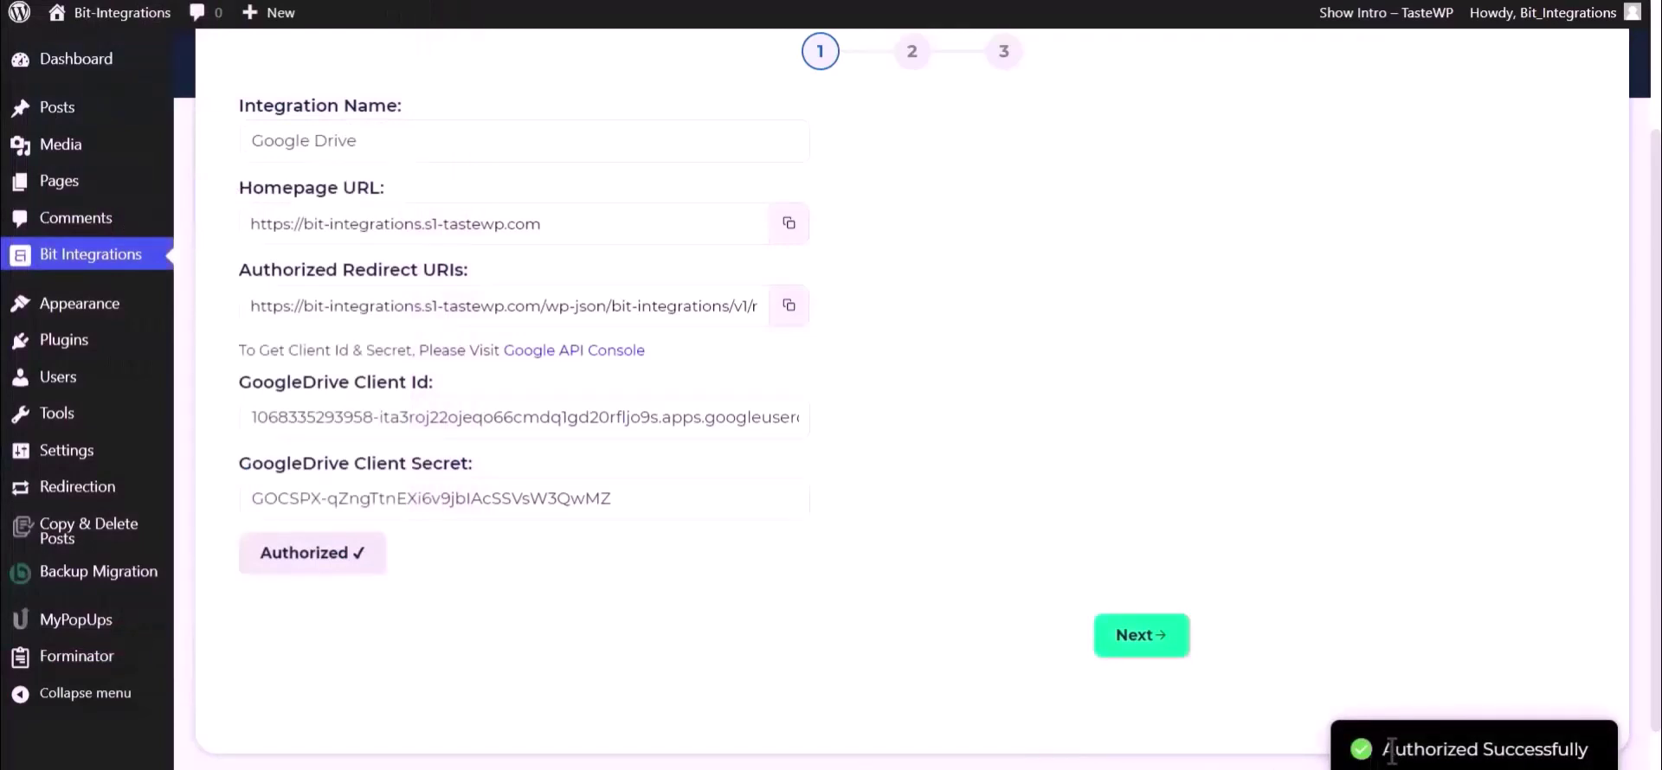
pyautogui.moveTo(1382, 749); pyautogui.dragTo(1597, 752)
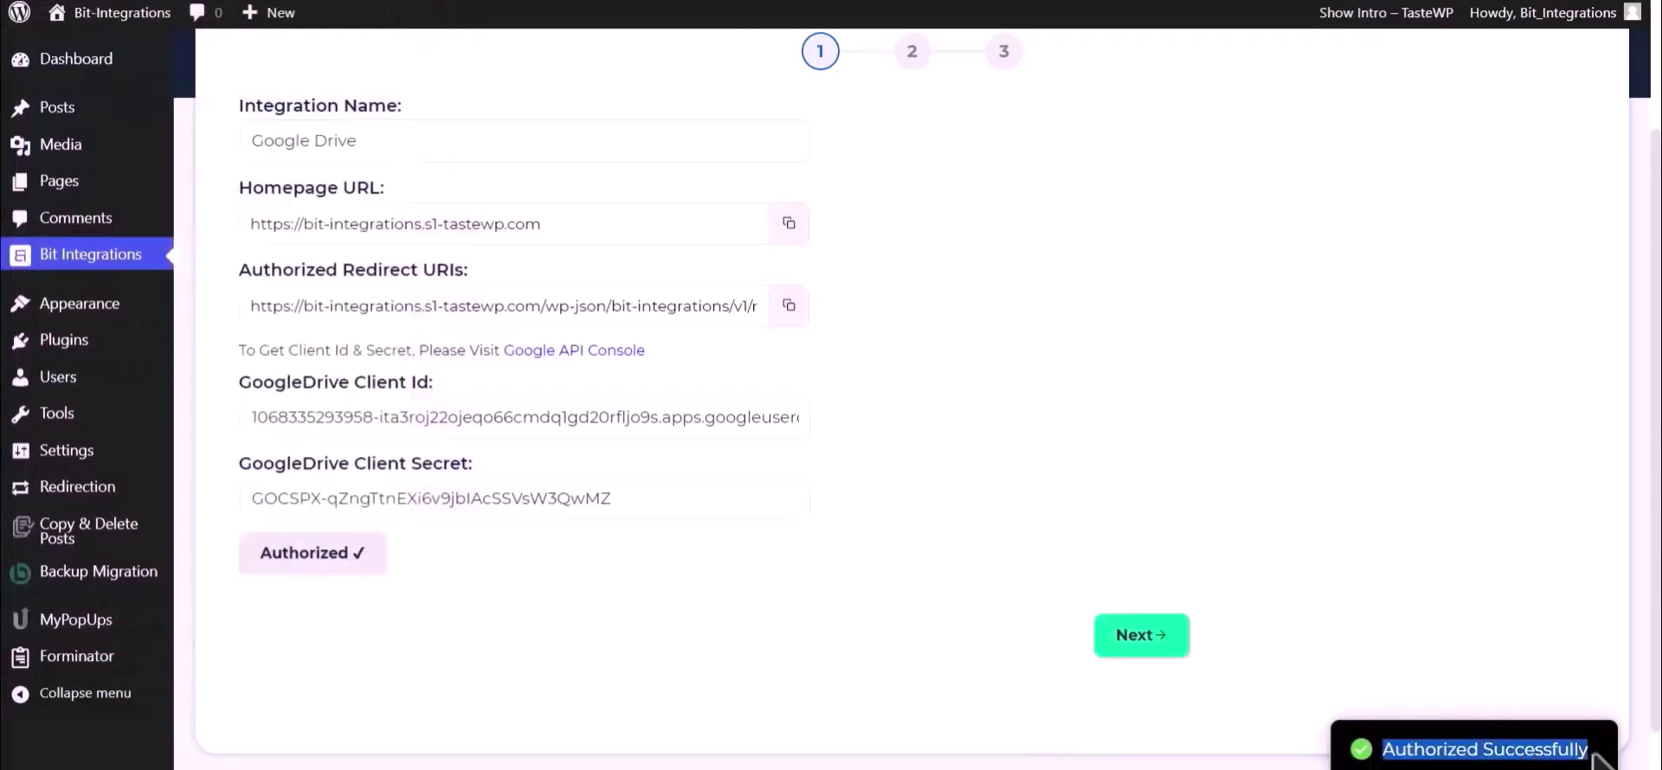
# Step: Map Upload file-1 to the Bit Integrations Drive folder and finish the wizard
pyautogui.click(1151, 637)
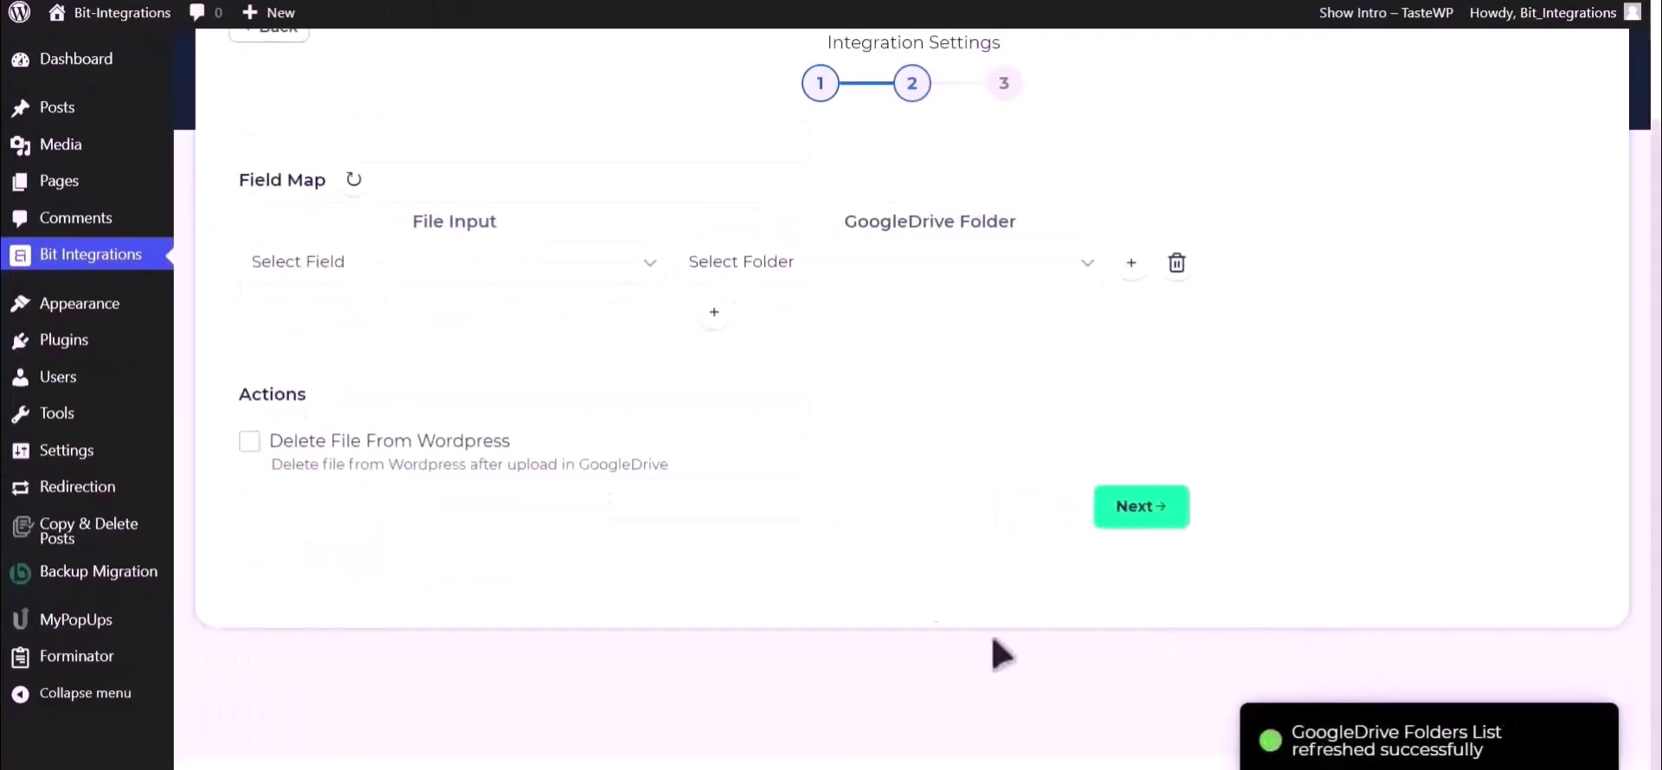
pyautogui.click(470, 275)
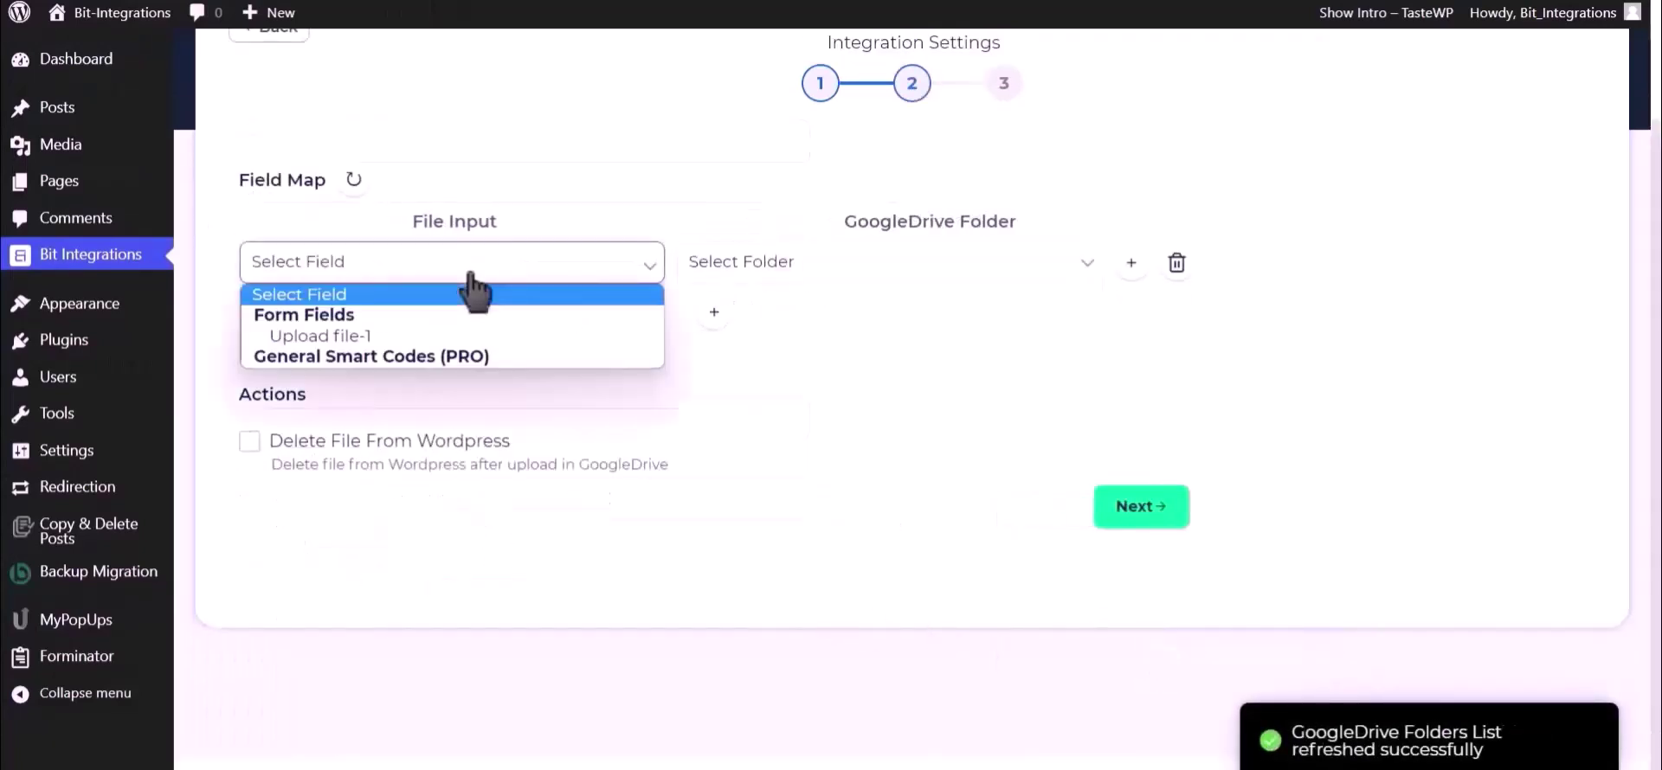
pyautogui.click(389, 337)
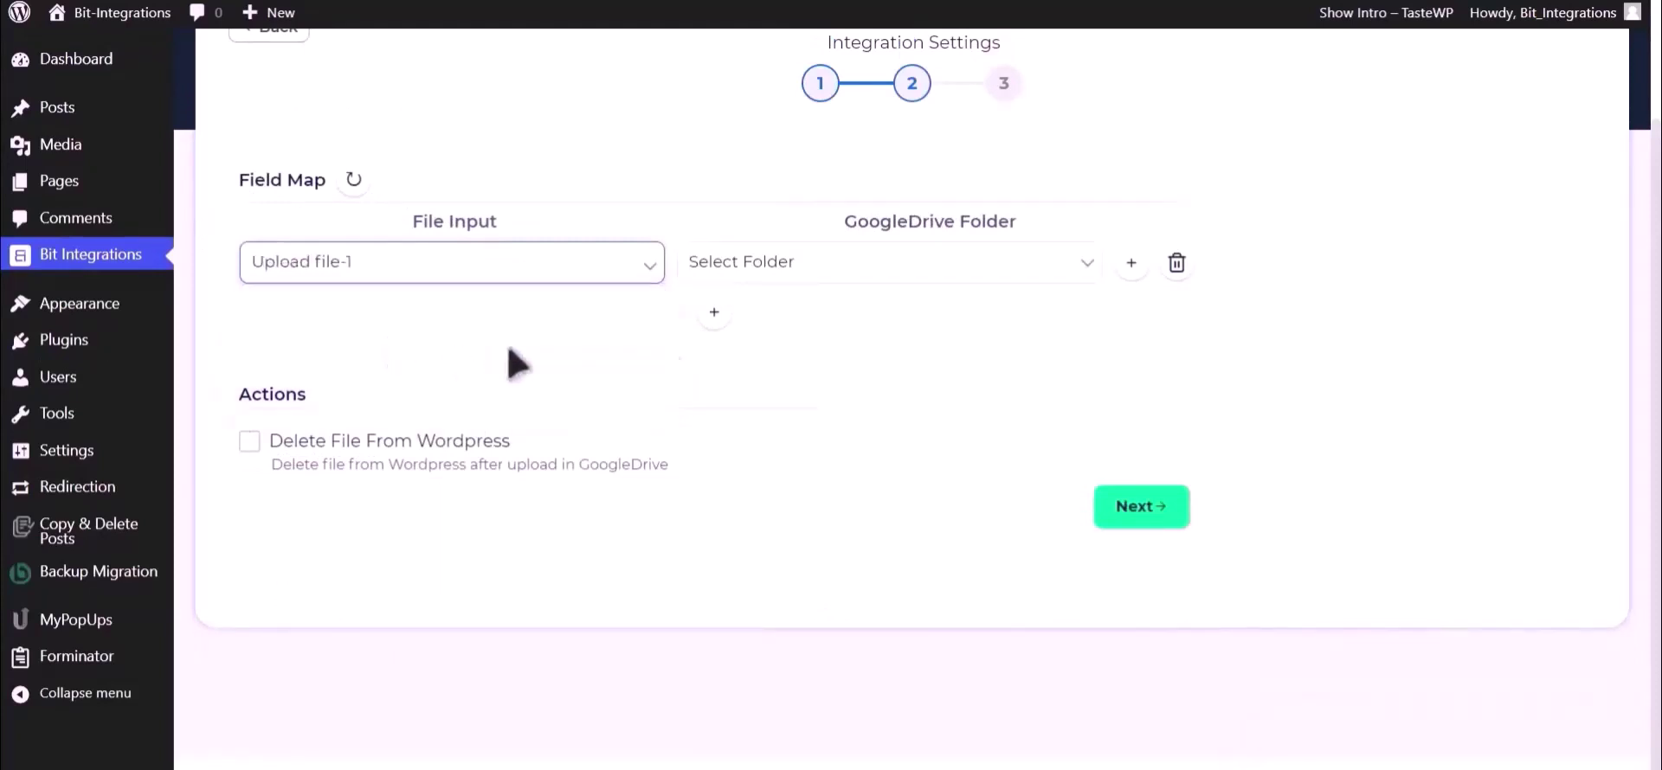
pyautogui.click(897, 268)
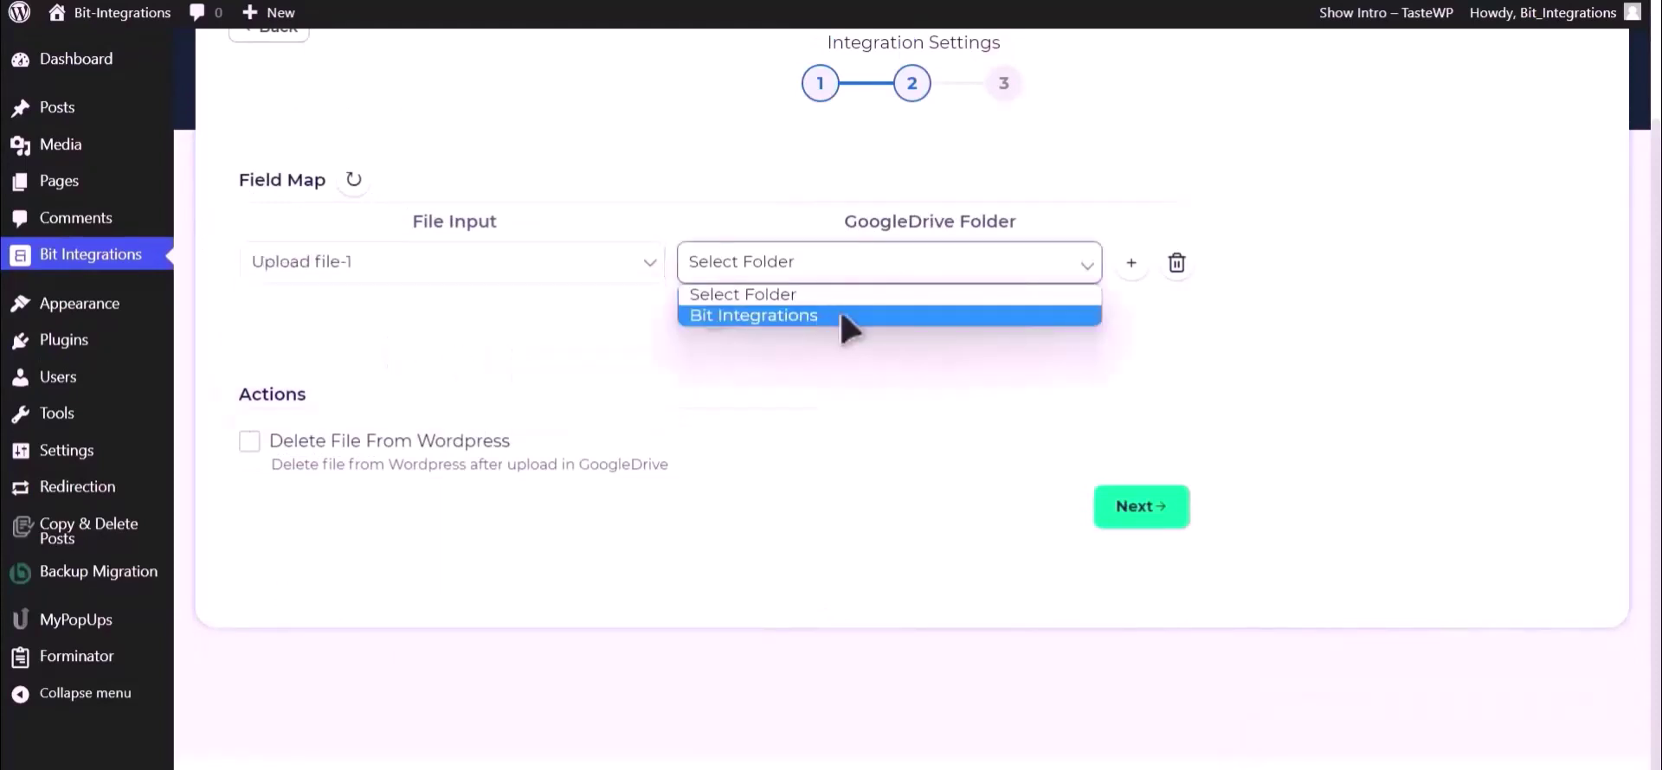
pyautogui.click(864, 315)
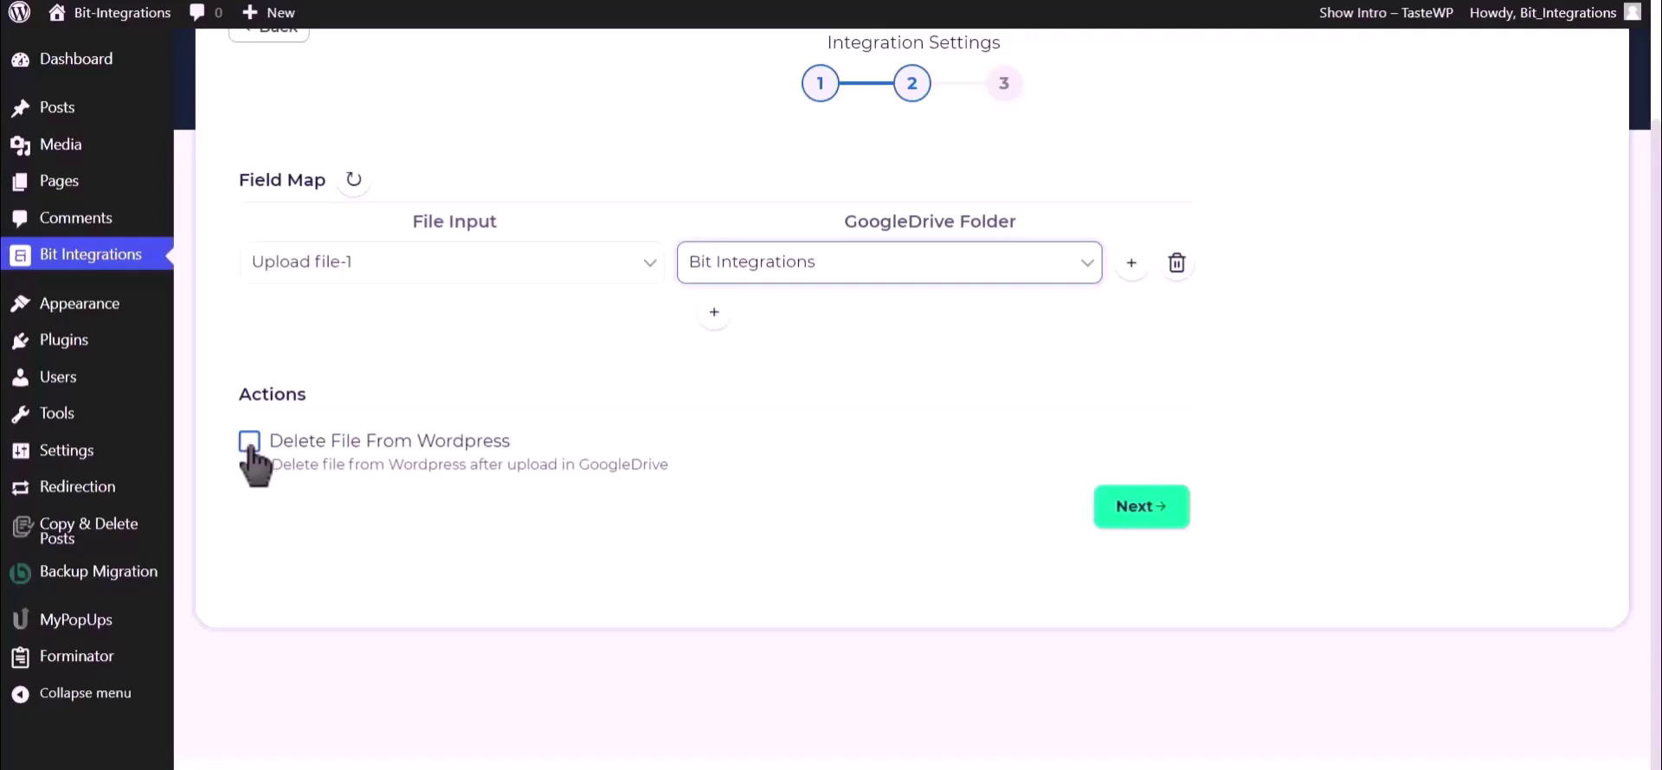
pyautogui.click(1141, 509)
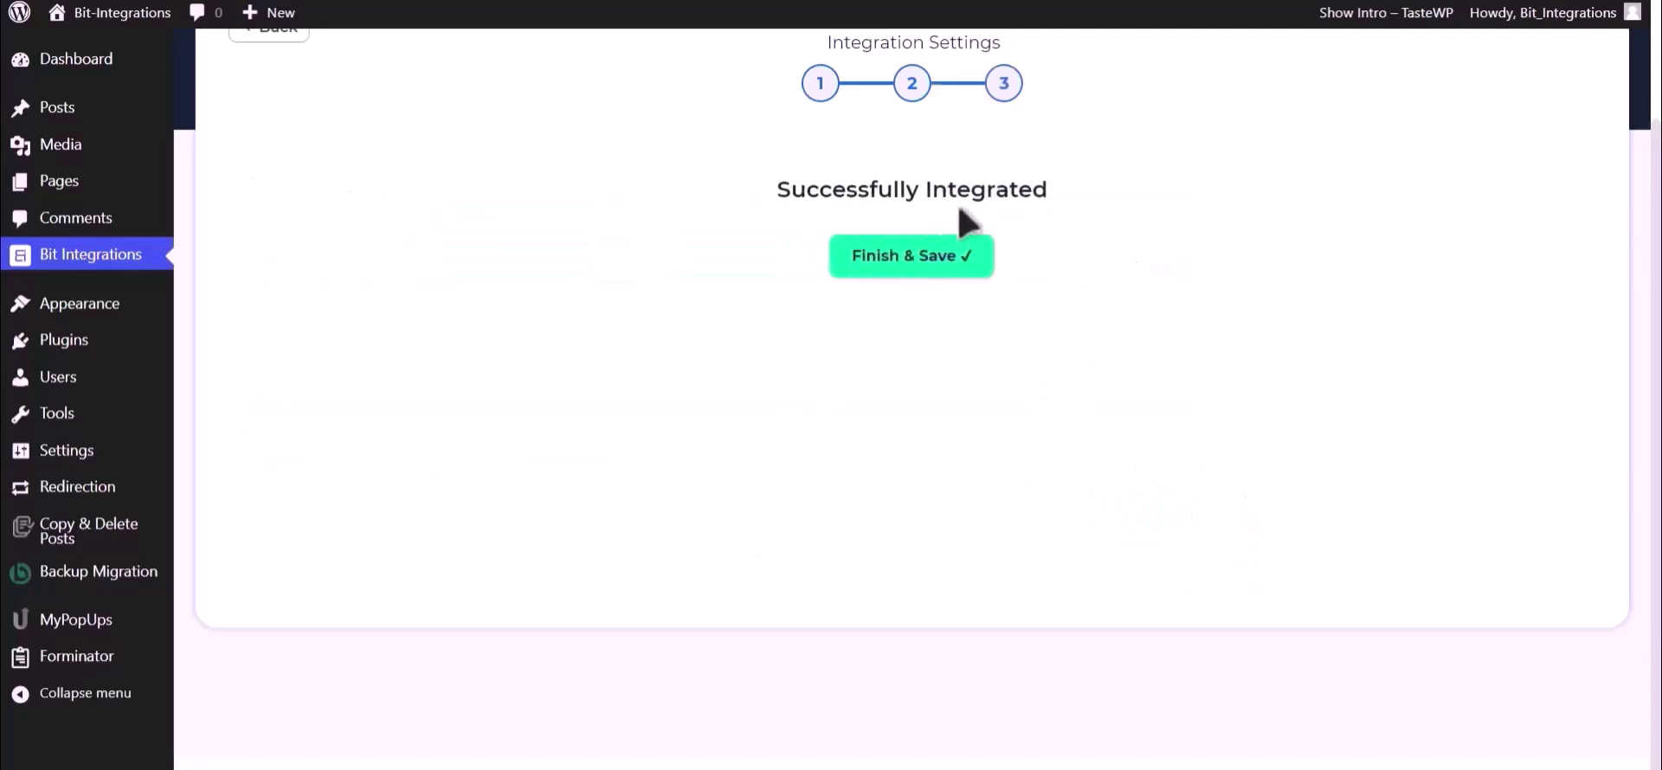
# Step: Save the integration, then fill the form's name, e-mail and phone number fields
pyautogui.click(927, 265)
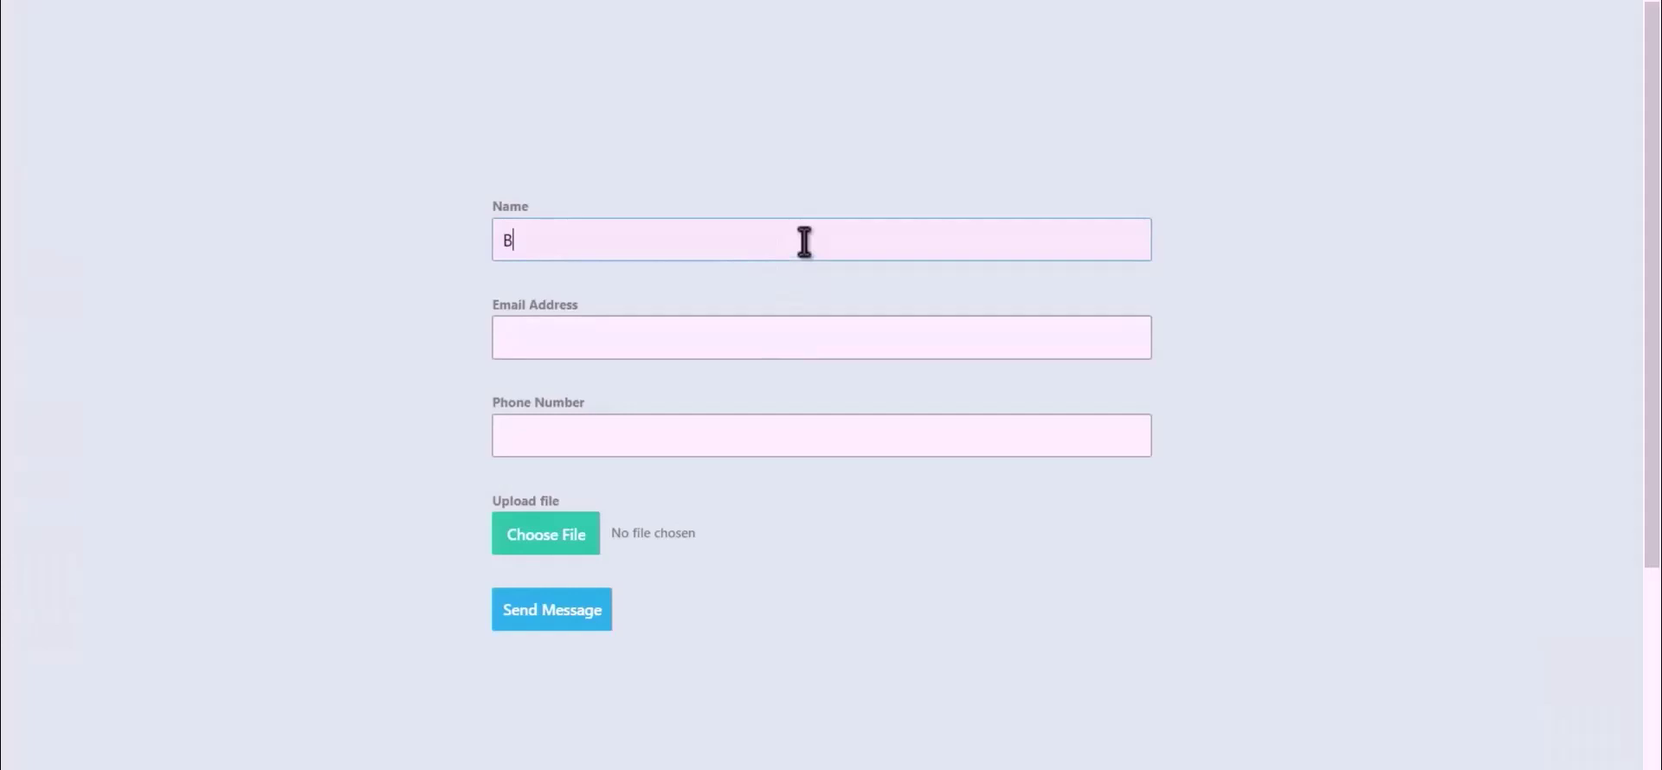
pyautogui.write('Integrations')
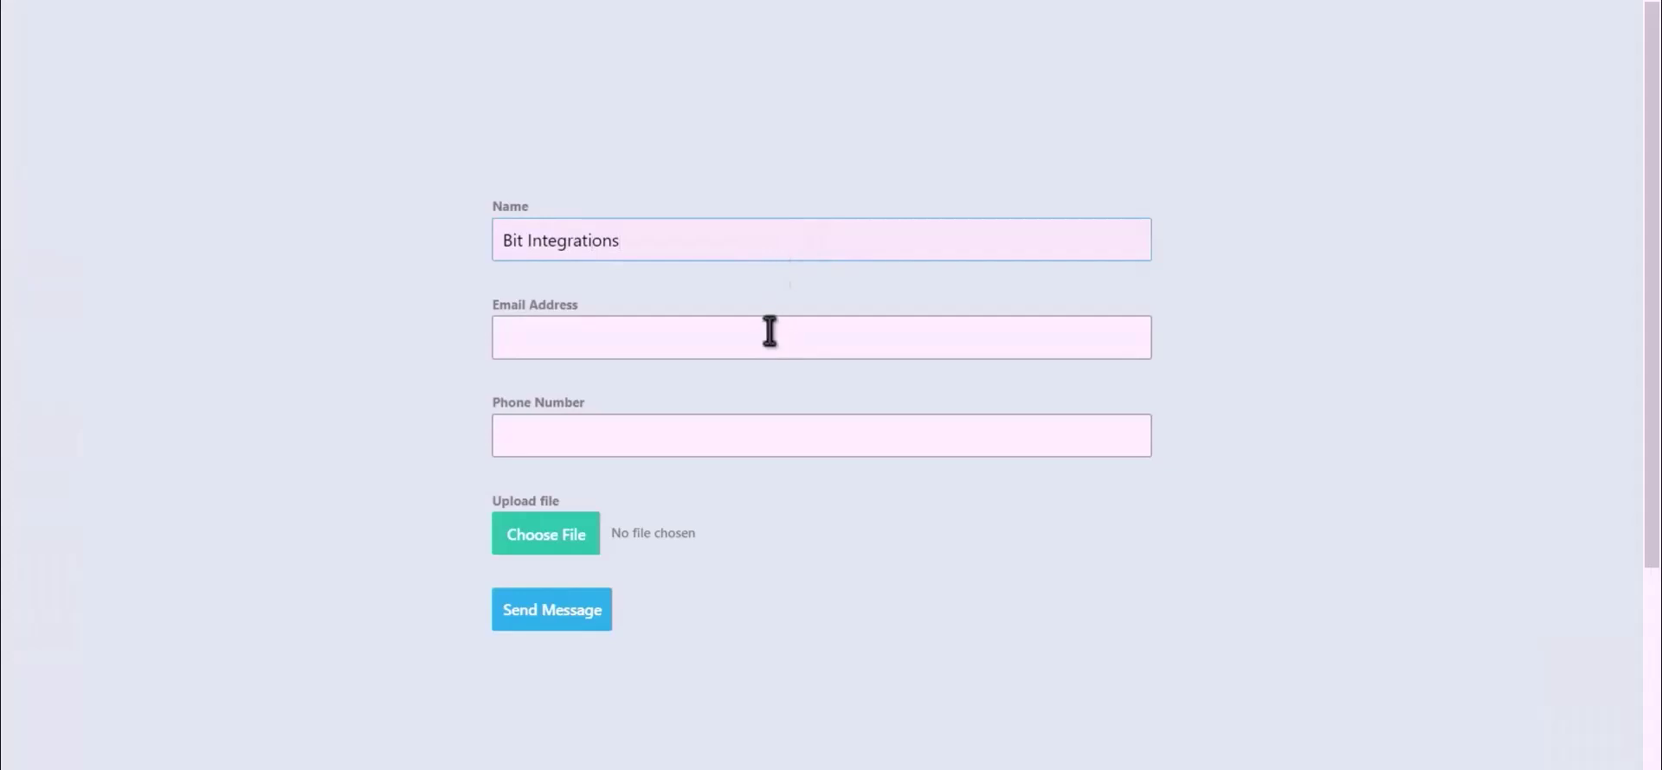
pyautogui.click(805, 331)
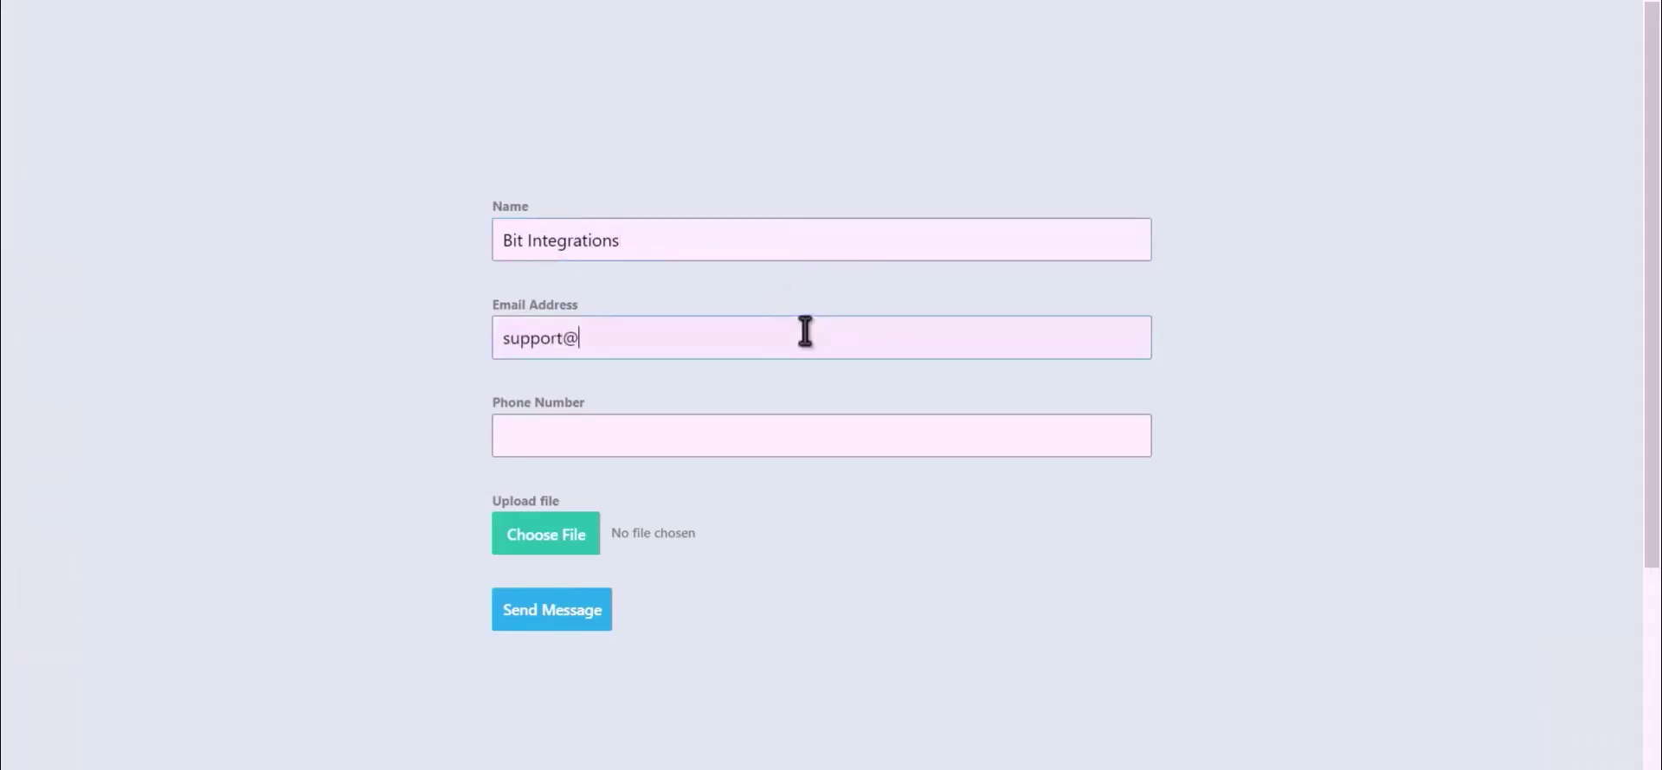
pyautogui.click(725, 443)
pyautogui.write('44')
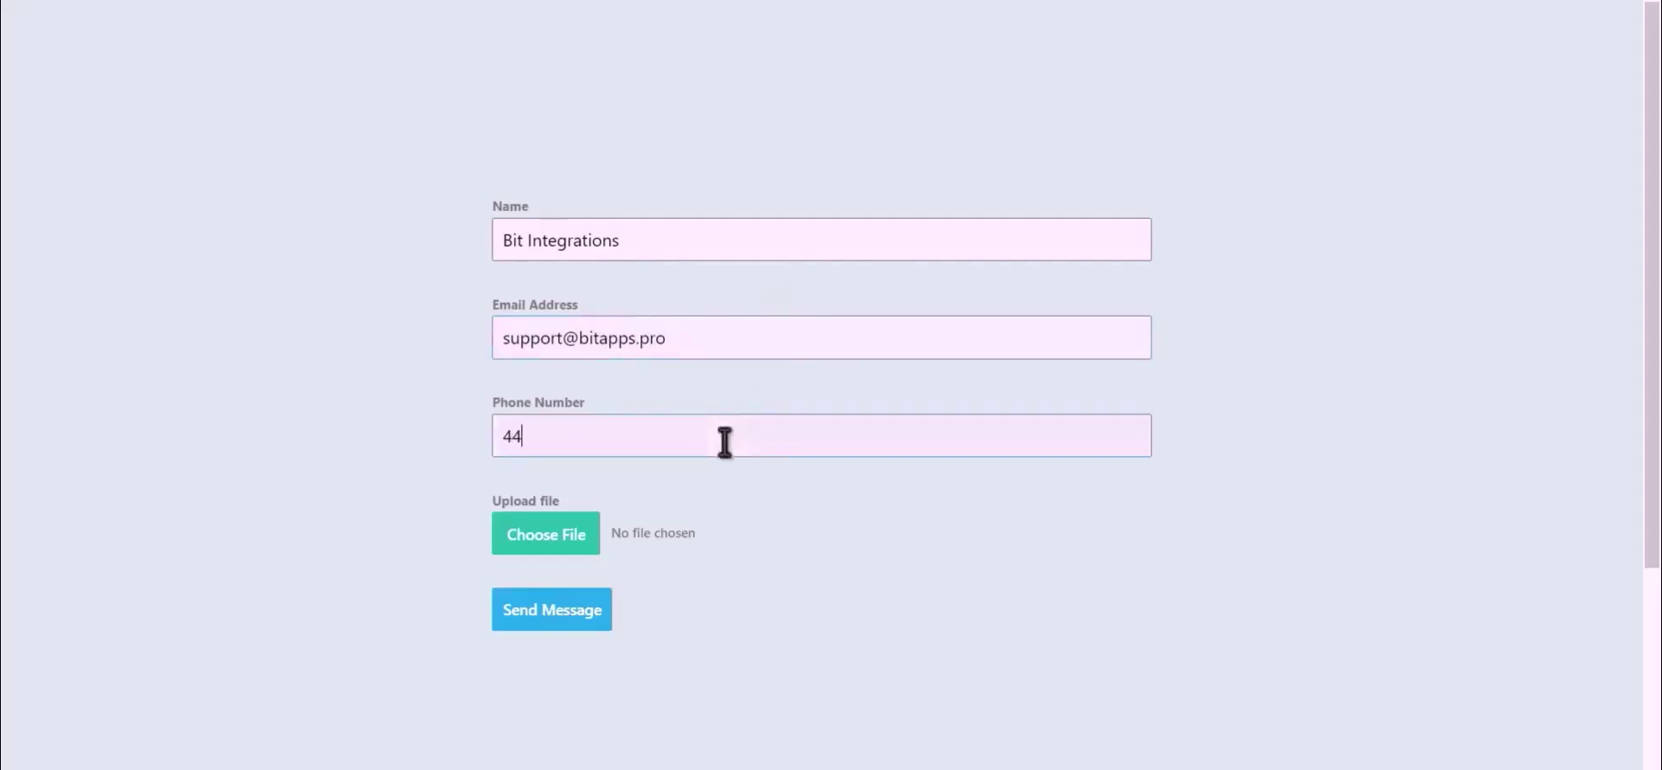
pyautogui.write('4555666')
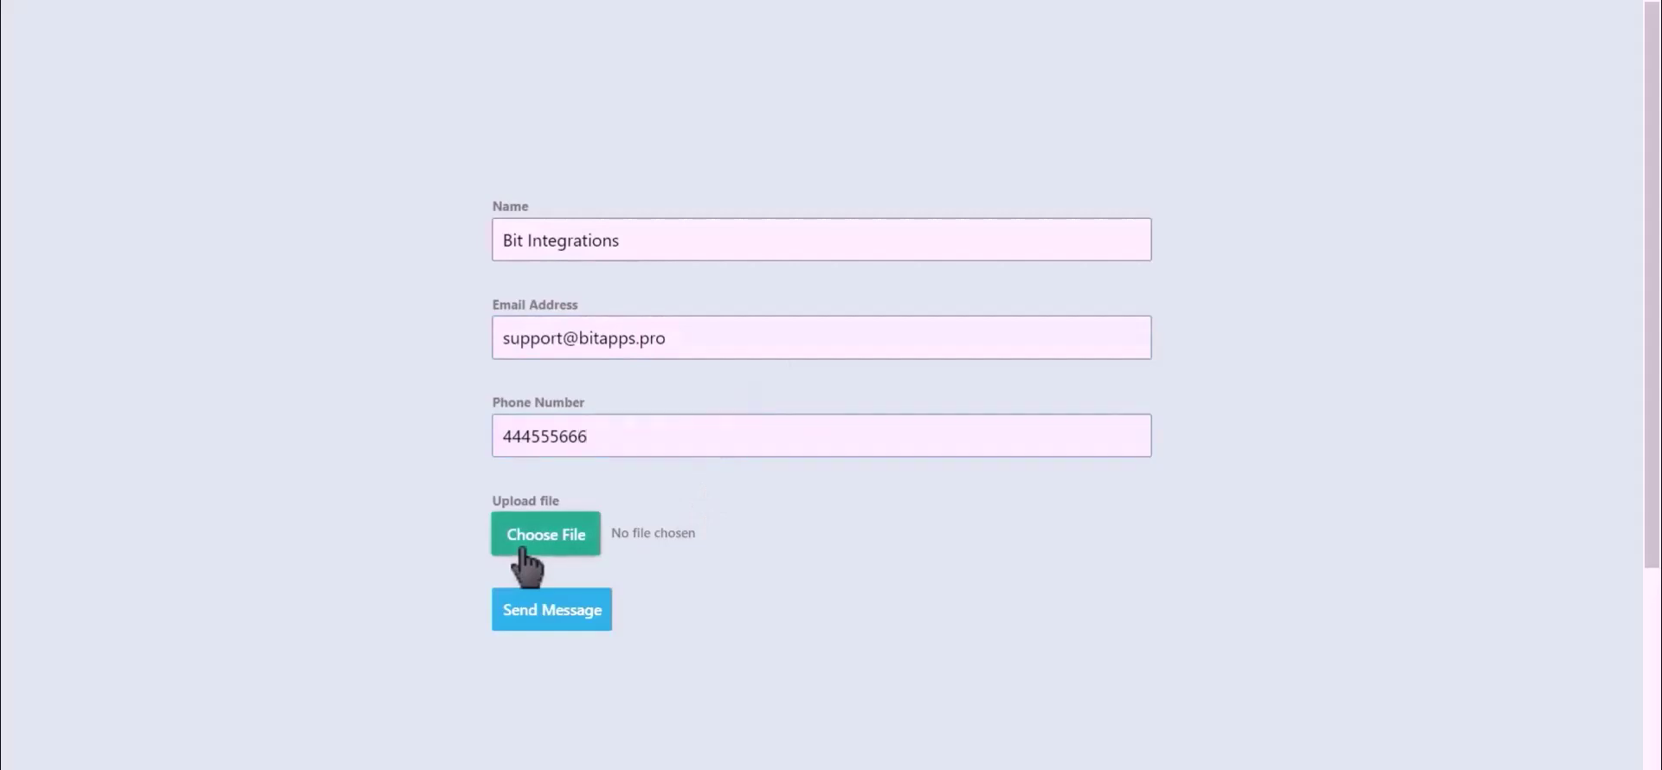
# Step: Attach Bit Integrations.png and submit the test form entry
pyautogui.click(522, 548)
pyautogui.click(520, 554)
pyautogui.click(245, 108)
pyautogui.click(552, 613)
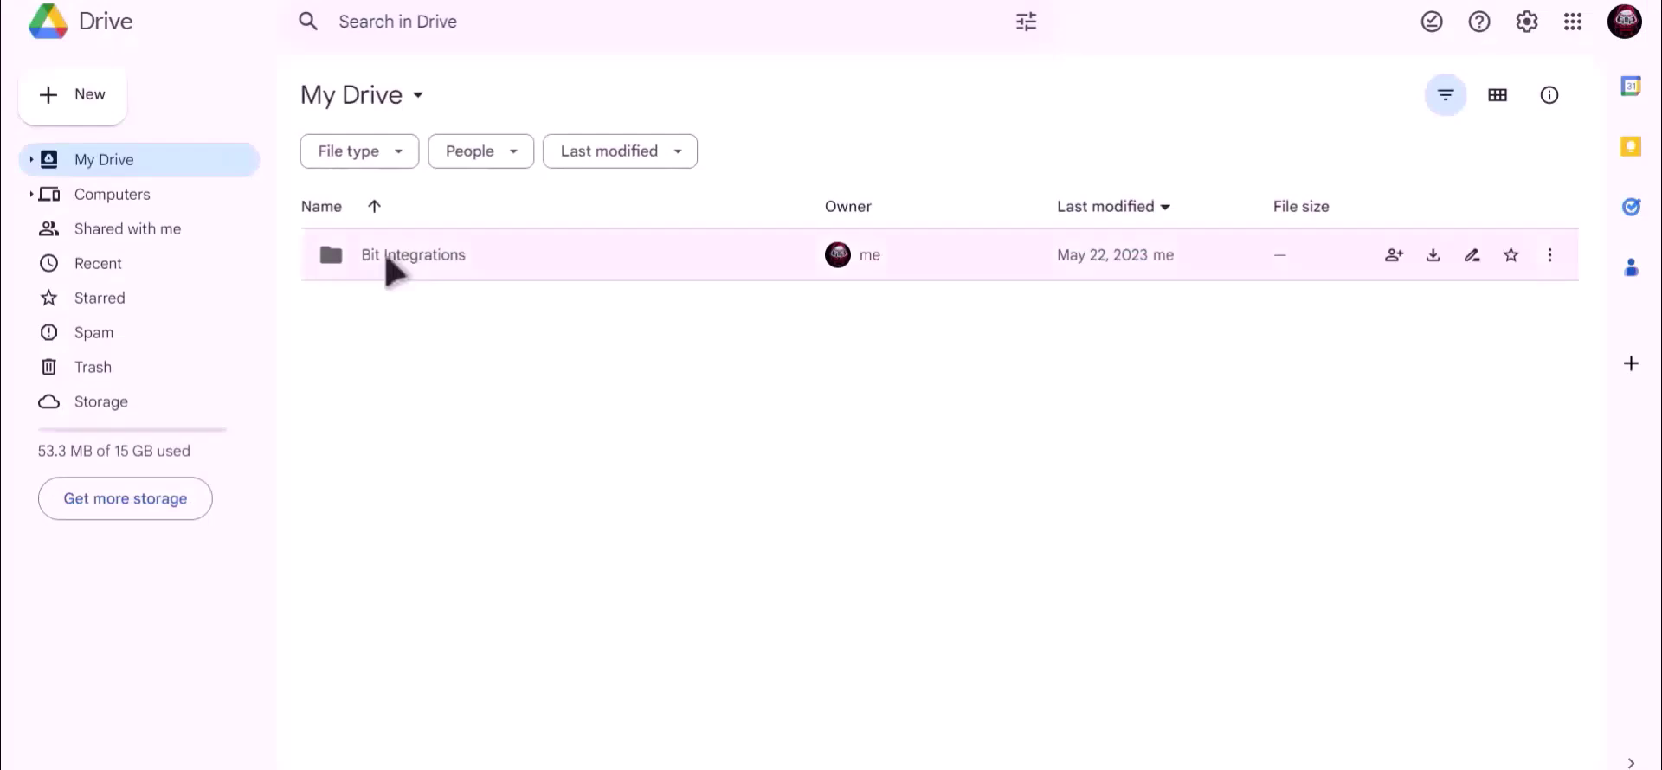
# Step: Open the Bit Integrations folder in My Drive to find 7qVS0zKMW7AP-Bit-Integrations.png (3 KB)
pyautogui.click(387, 261)
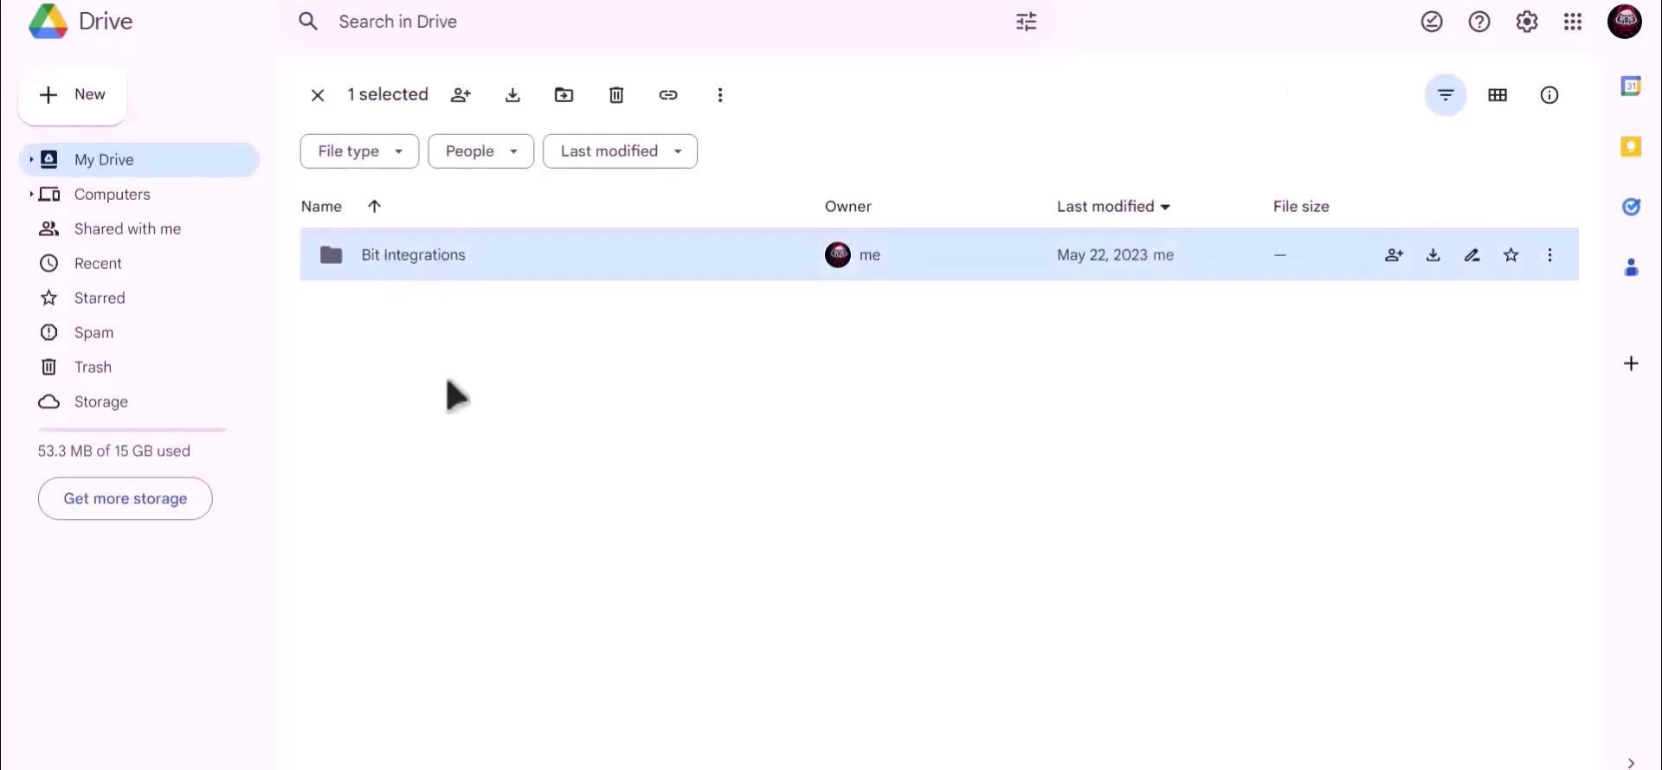
pyautogui.press('Return')
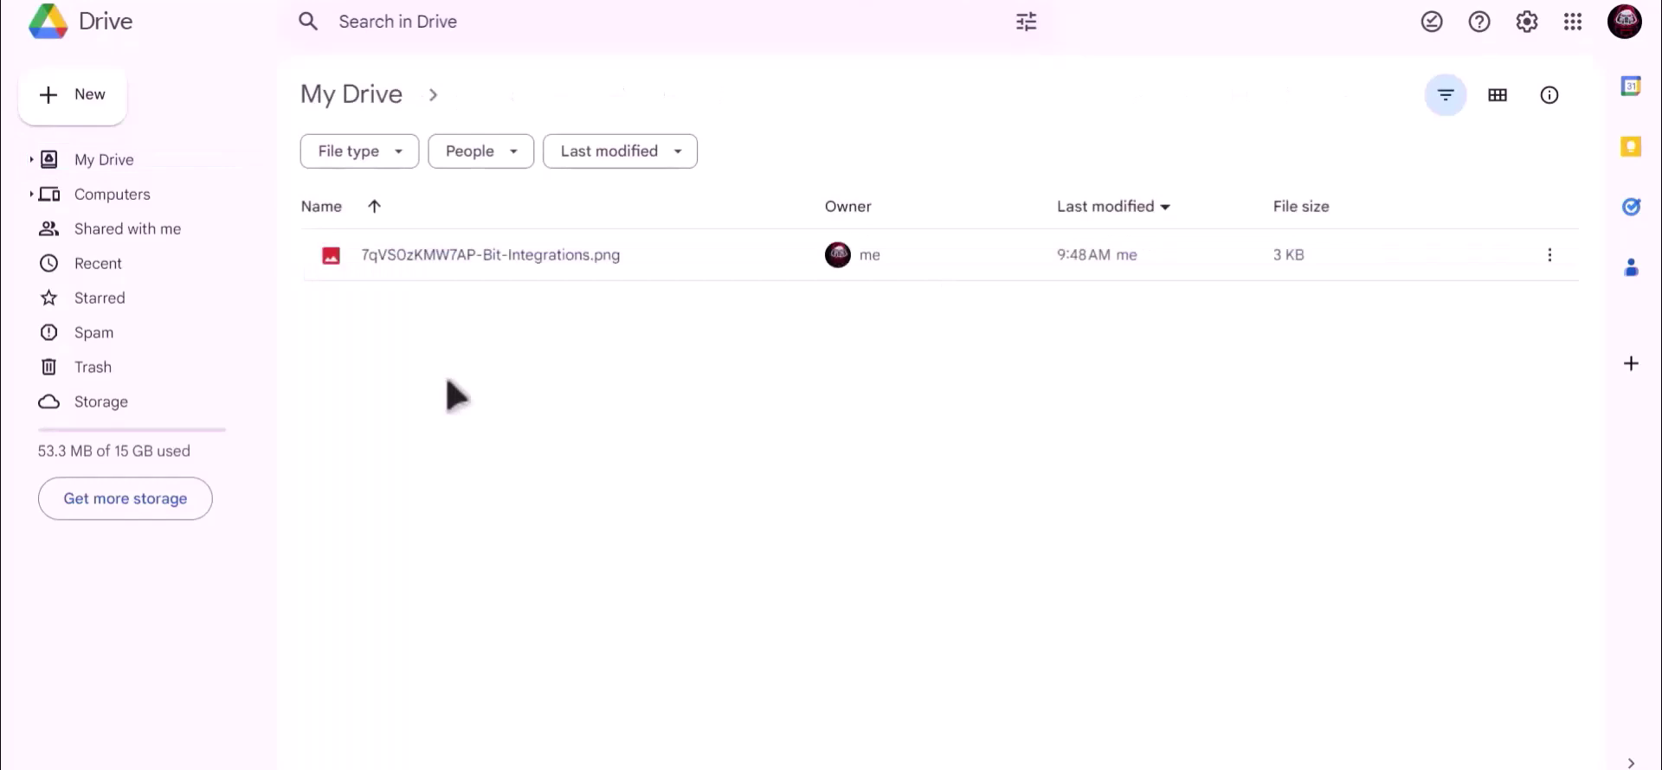